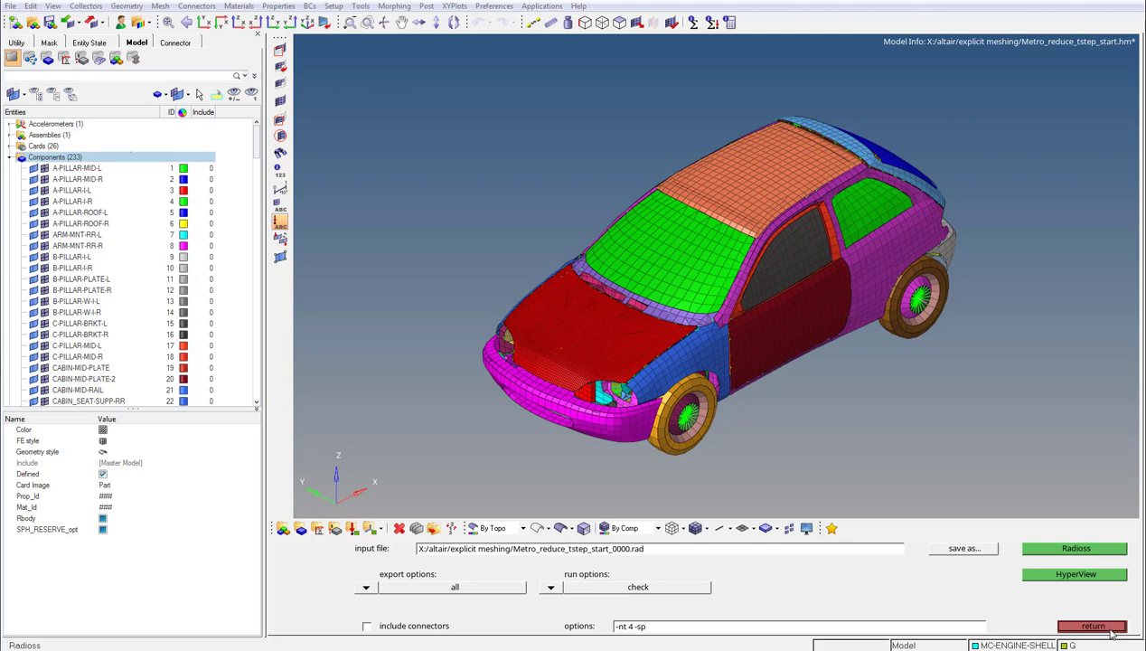
Step: Run a Radioss check run on Metro_reduce_tstep_start_0000.rad with the options -nt 4 -sp
{"action": "left_click", "coordinate": [1094, 626]}
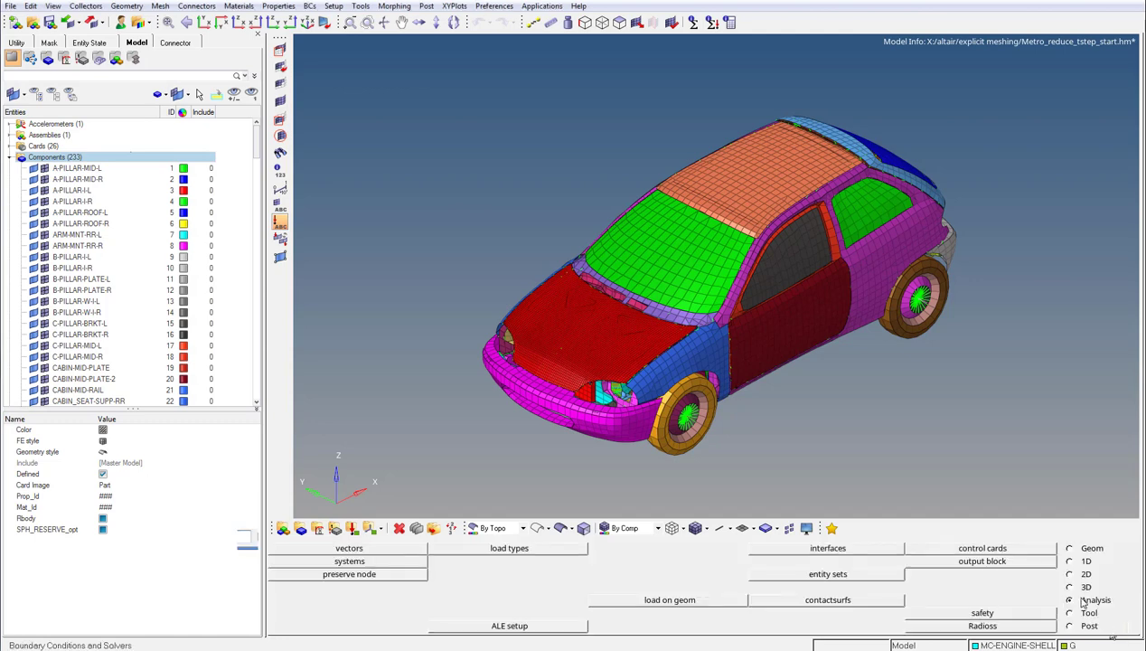
{"action": "left_click", "coordinate": [1019, 627]}
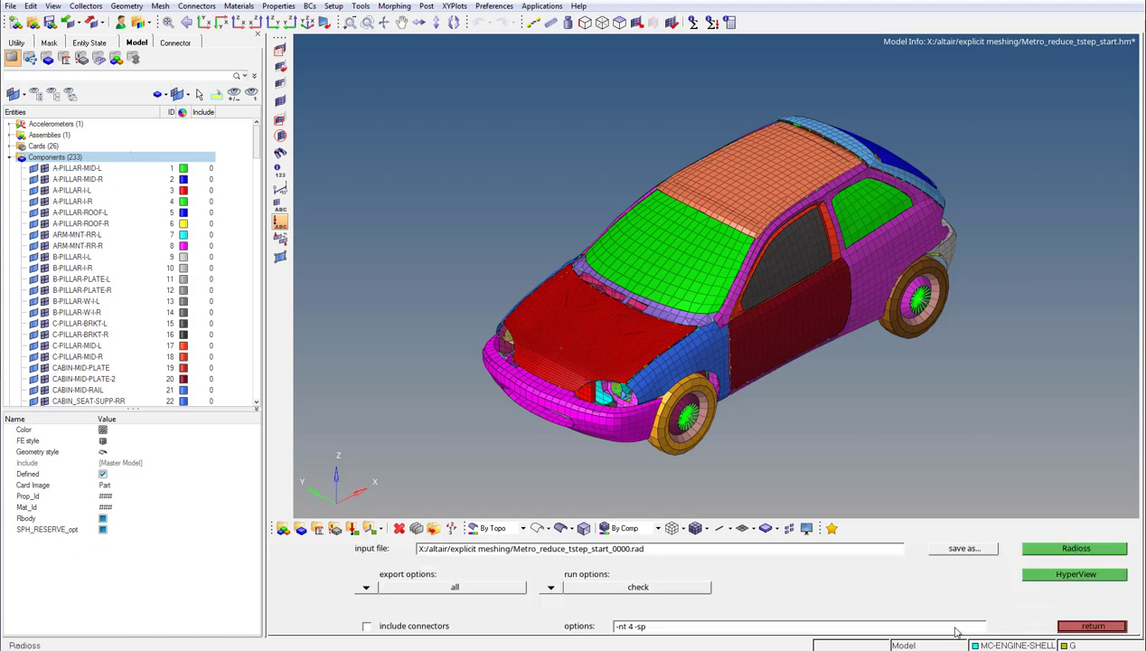
{"action": "left_click", "coordinate": [550, 587]}
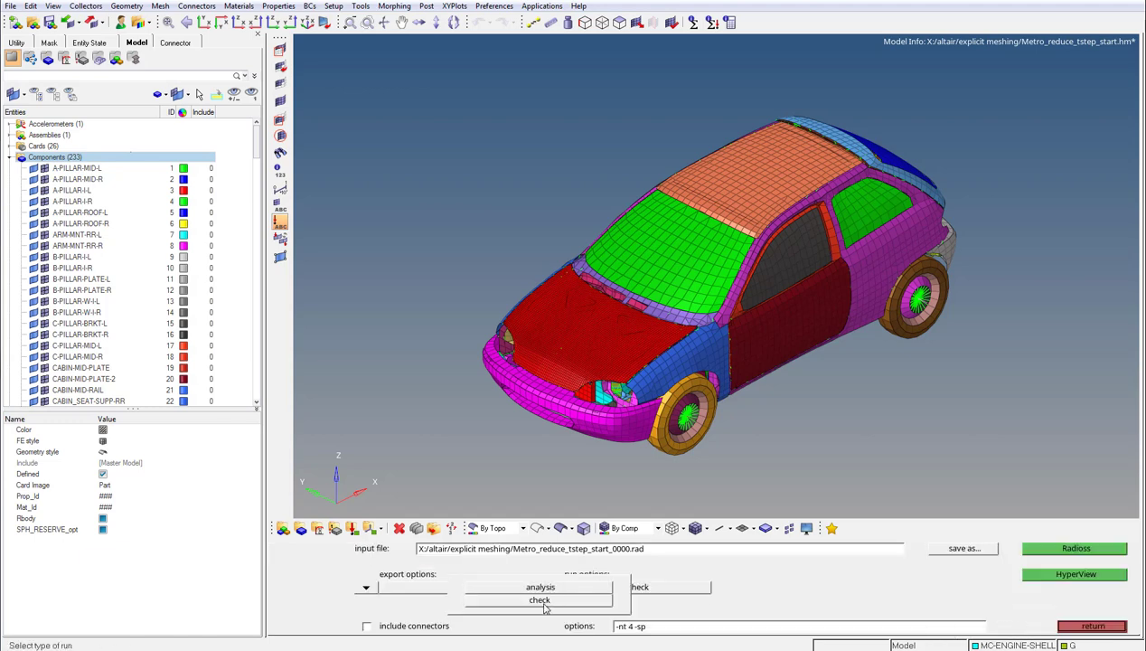
{"action": "left_click", "coordinate": [544, 602]}
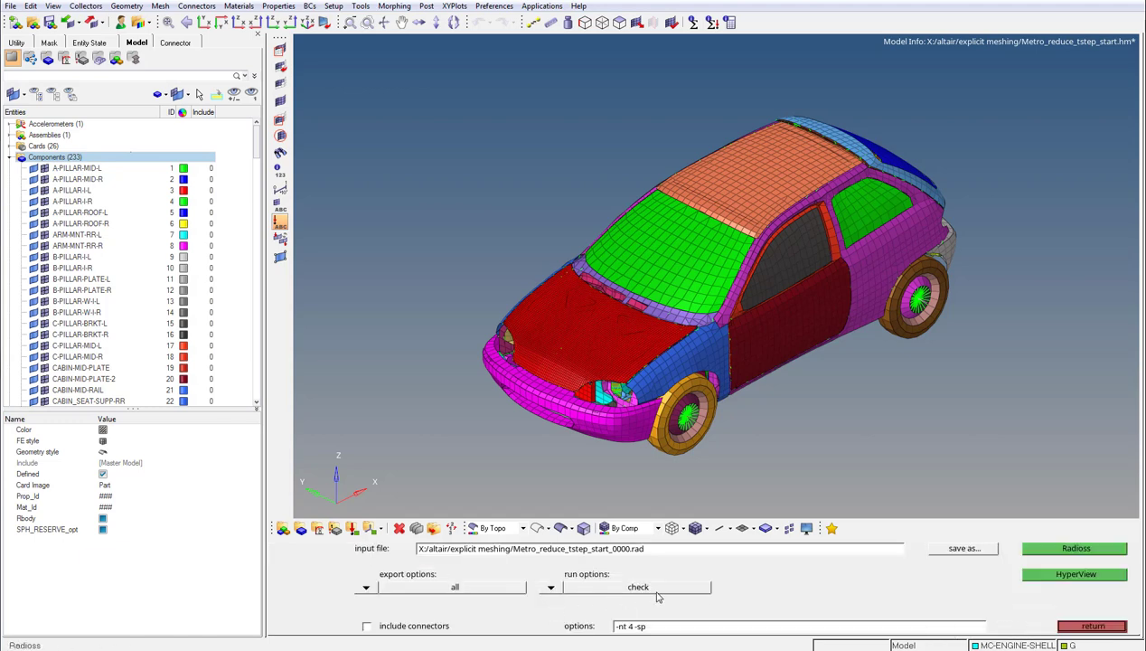
{"action": "left_click", "coordinate": [1076, 549]}
{"action": "left_click", "coordinate": [696, 586]}
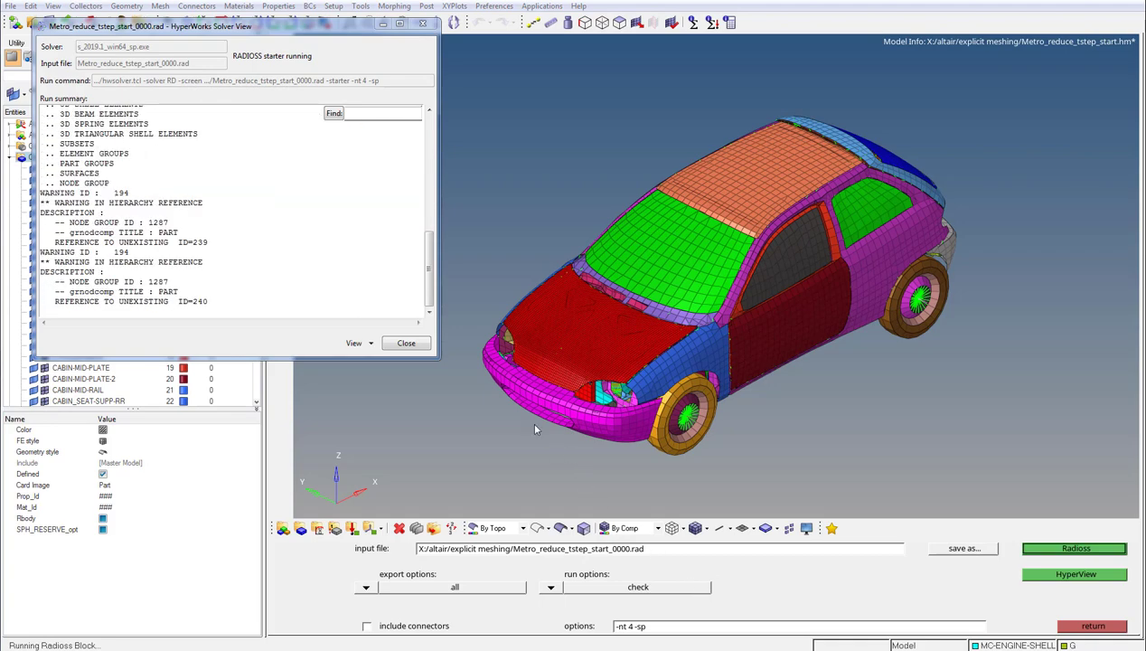
Step: Open the run's .out file, search for "distri" and examine the nodal time step distribution, closing the file and solver view when done
{"action": "left_click", "coordinate": [361, 344]}
{"action": "left_click", "coordinate": [373, 372]}
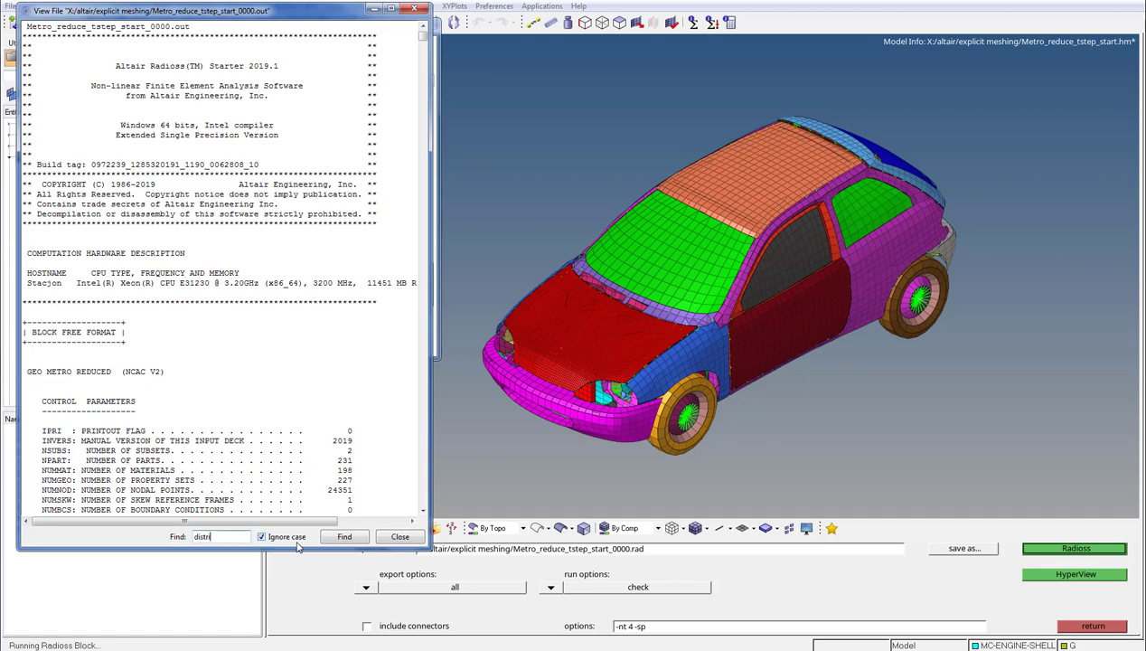
{"action": "left_click", "coordinate": [325, 539]}
{"action": "left_click", "coordinate": [326, 538]}
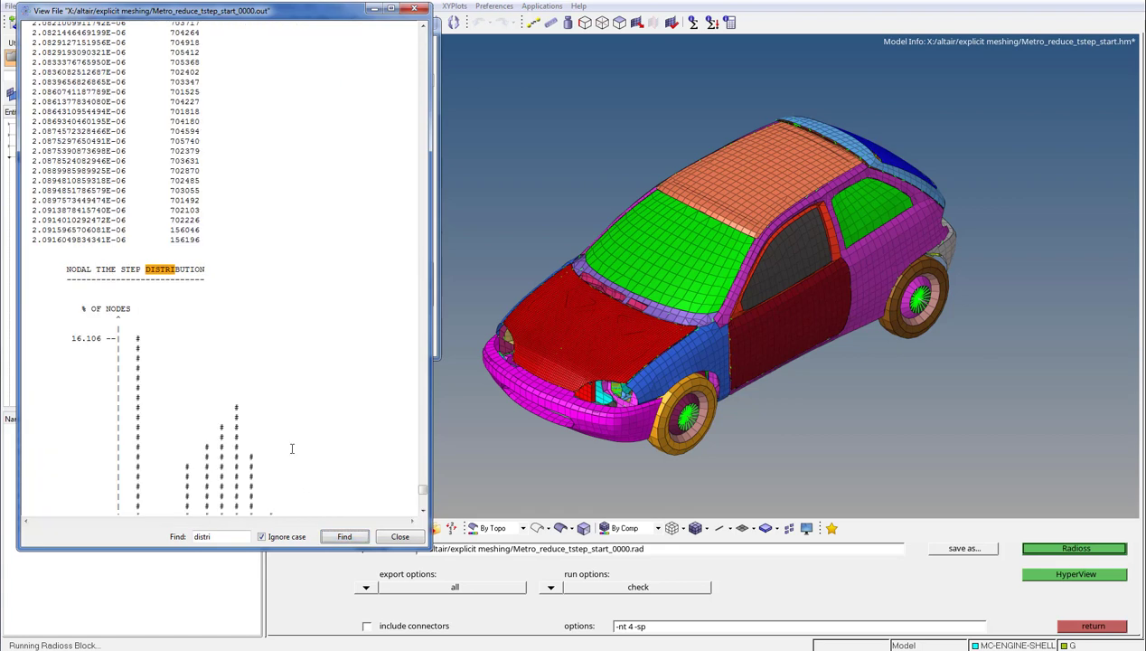
{"action": "scroll", "coordinate": [291, 447], "scroll_direction": "down", "scroll_amount": 8}
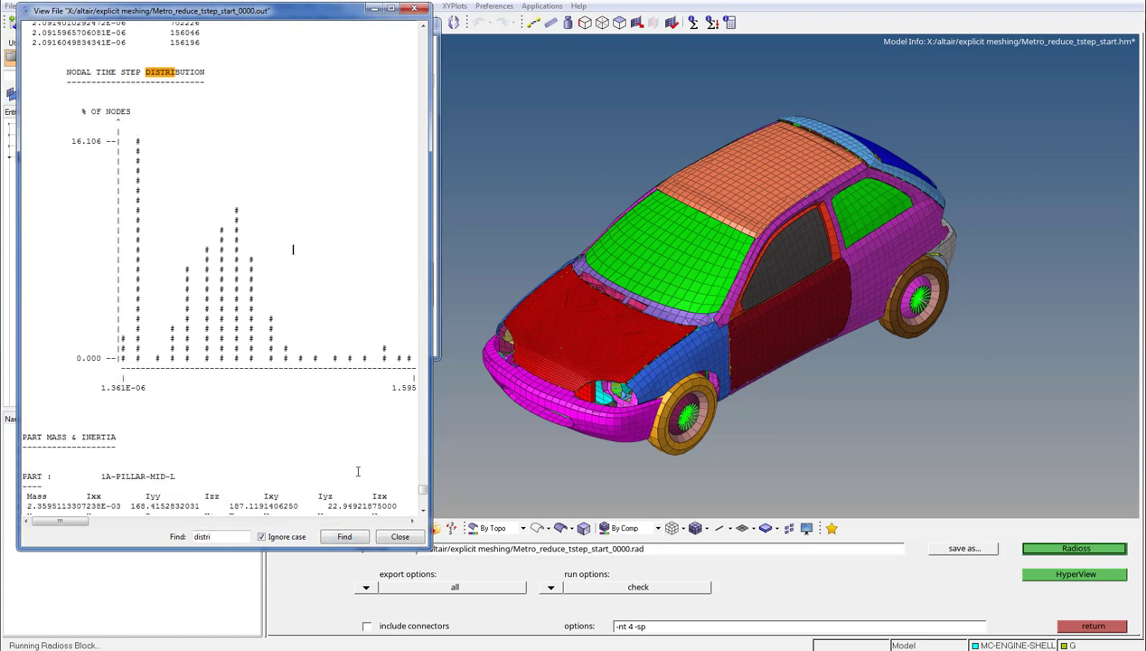
{"action": "left_click", "coordinate": [411, 522]}
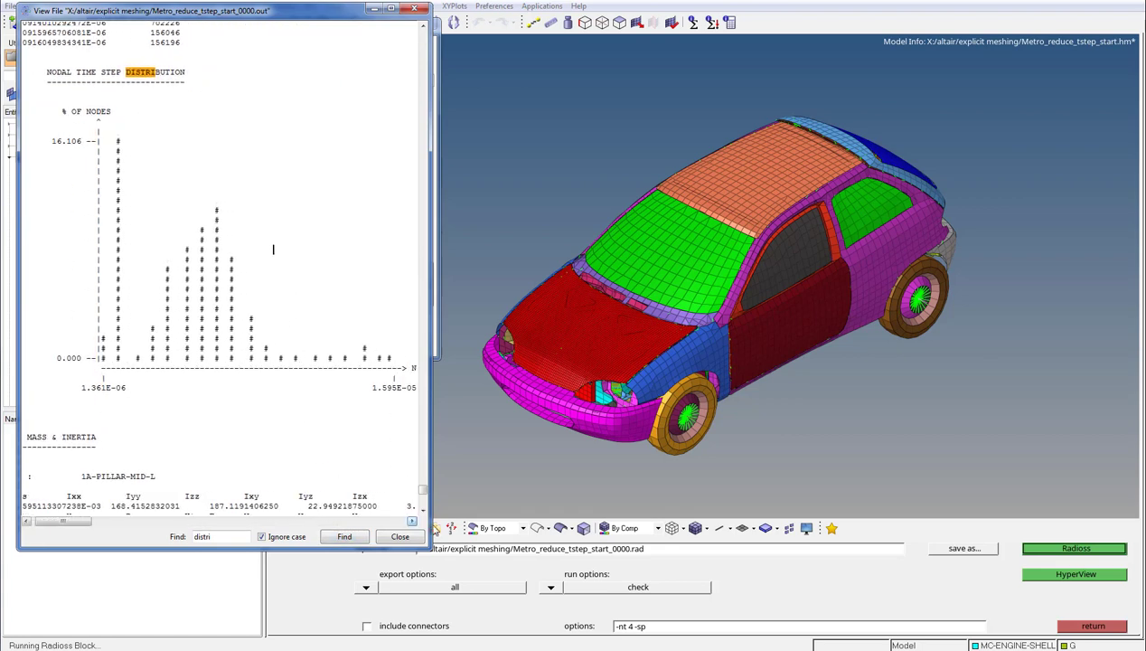
{"action": "left_click_drag", "start_coordinate": [431, 538], "coordinate": [519, 534]}
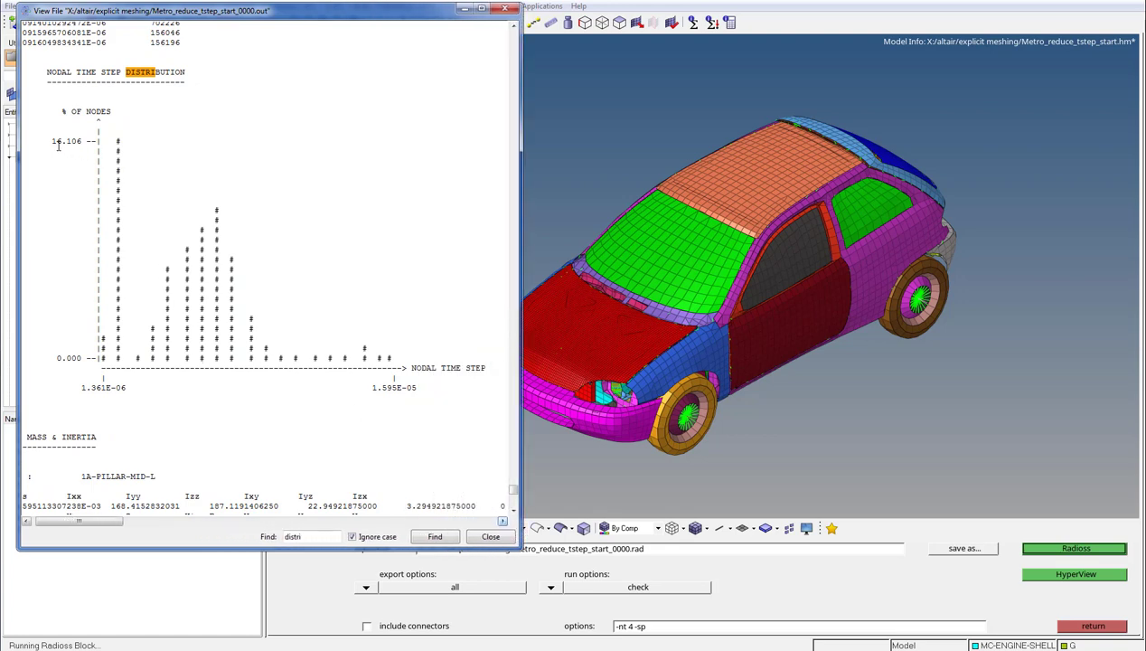
{"action": "left_click_drag", "start_coordinate": [58, 147], "coordinate": [81, 147]}
{"action": "left_click", "coordinate": [486, 539]}
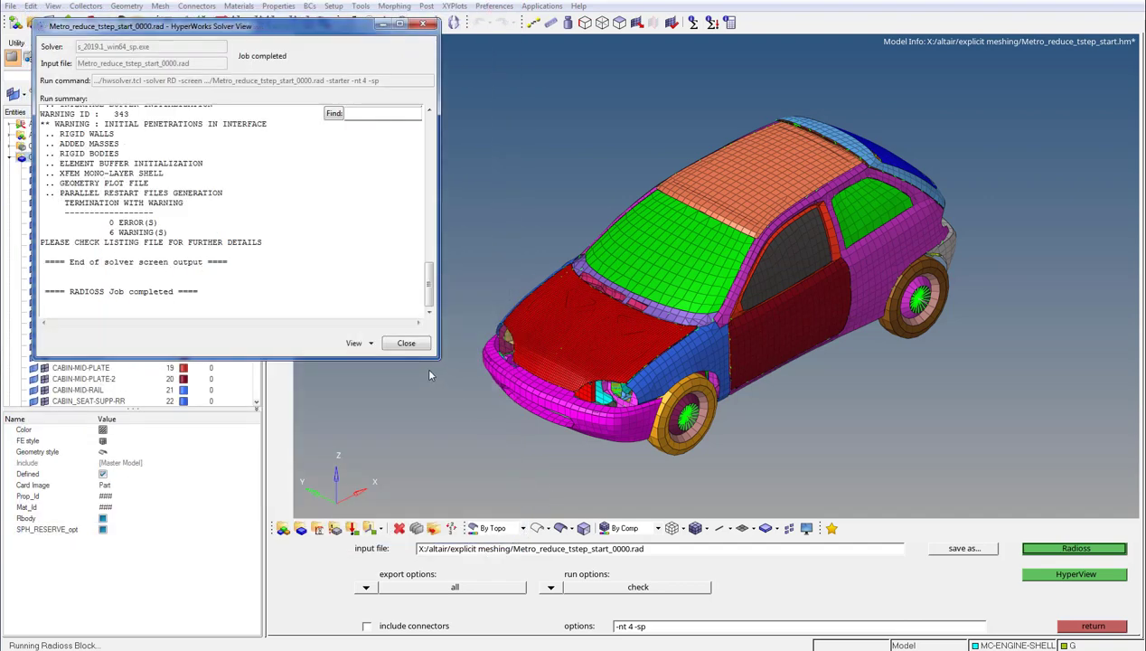
{"action": "left_click", "coordinate": [406, 343]}
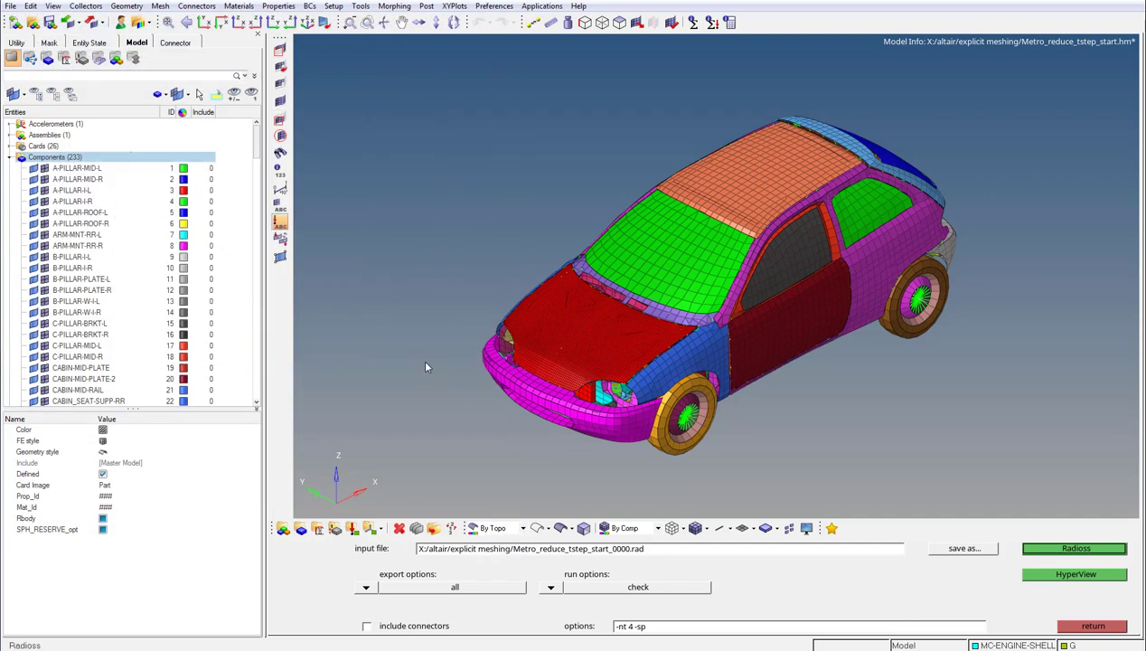
Step: Check the displayed elements' time step against a failure criterion of 3e-6 for all types
{"action": "key", "text": "F10"}
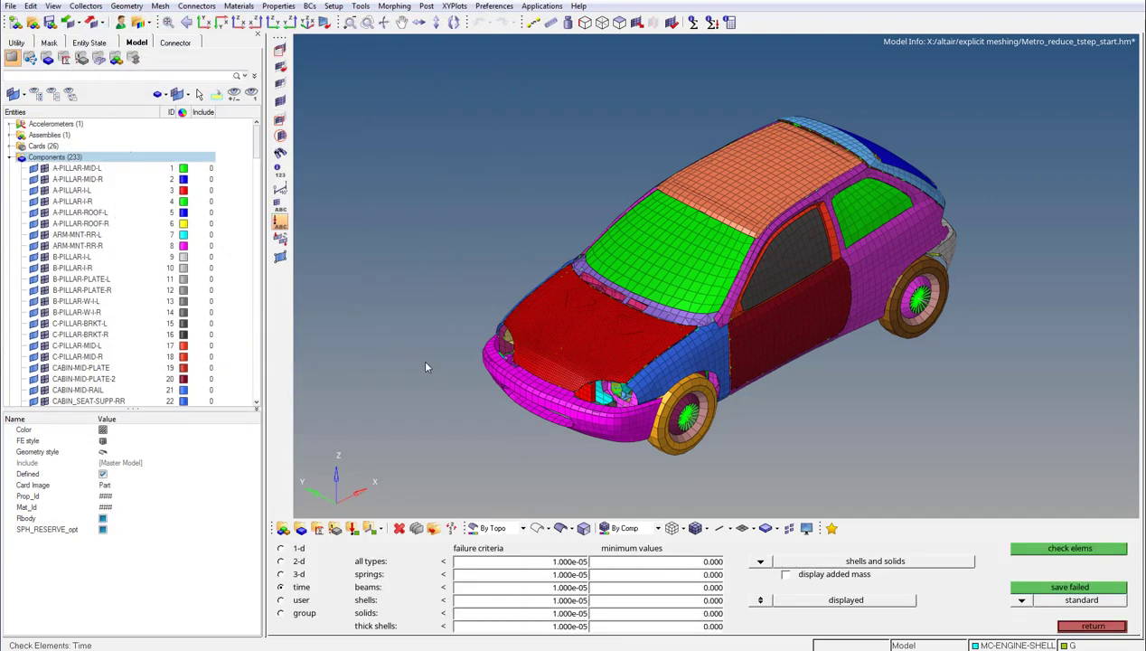
{"action": "left_click", "coordinate": [555, 562]}
{"action": "type", "text": "3e-6"}
{"action": "key", "text": "Return"}
{"action": "left_click", "coordinate": [1031, 549]}
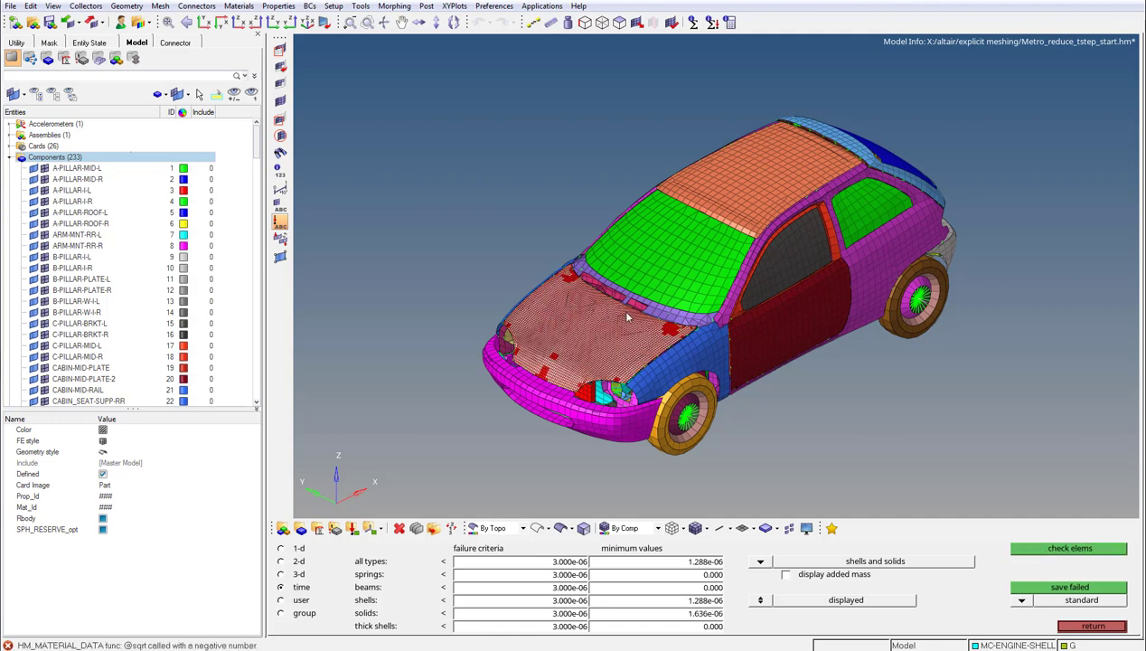
{"action": "left_click", "coordinate": [251, 94]}
{"action": "left_click", "coordinate": [552, 302]}
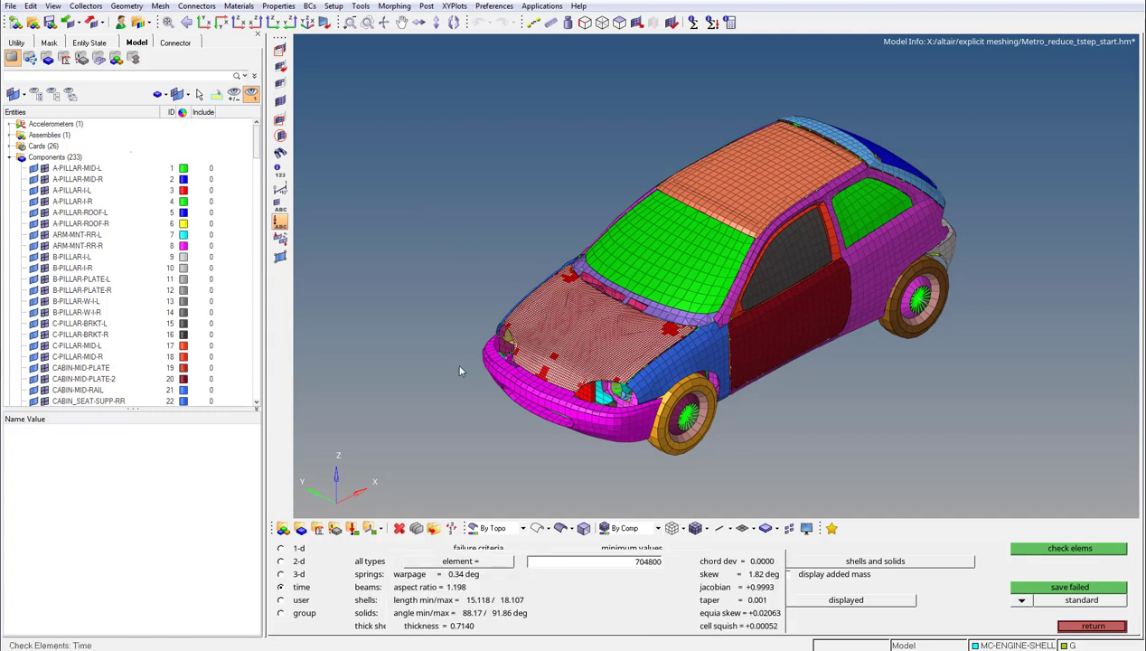
{"action": "key", "text": "Escape"}
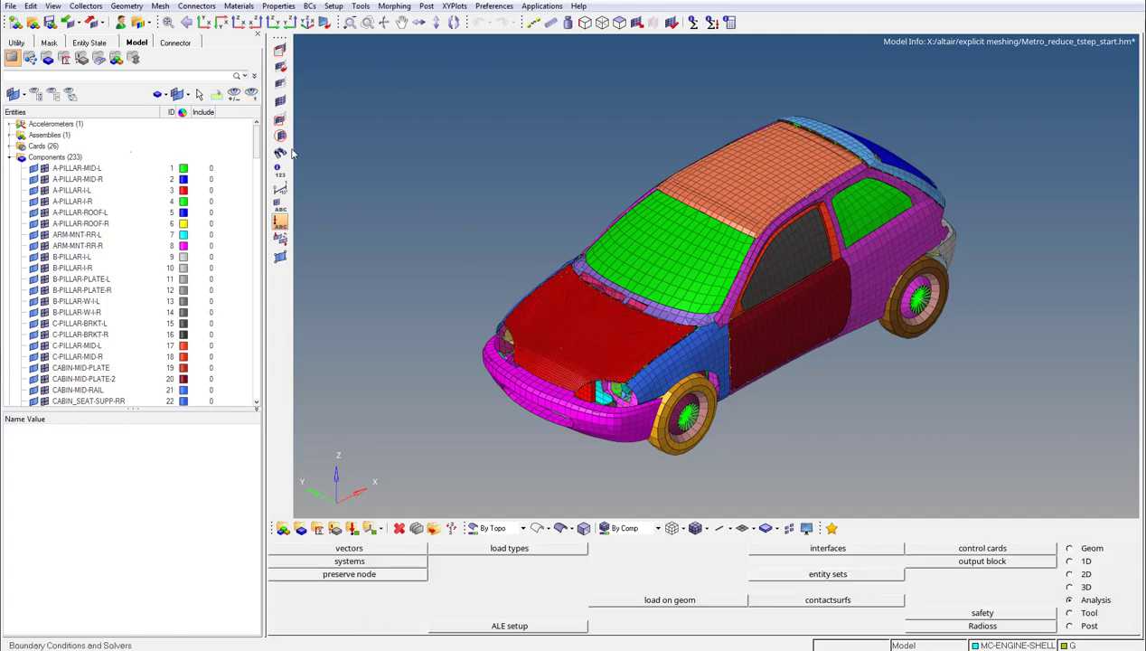
Step: Isolate the outer hood component HOOD-O and fit it to the view
{"action": "left_click", "coordinate": [250, 94]}
{"action": "left_click", "coordinate": [556, 308]}
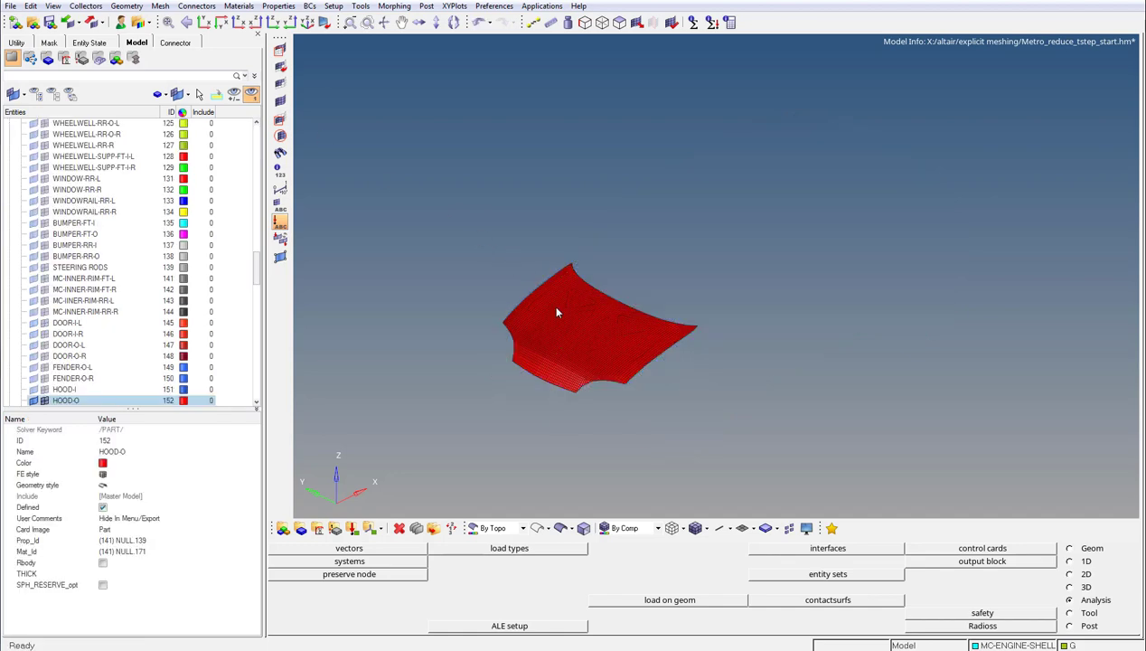
{"action": "key", "text": "Escape"}
{"action": "key", "text": "f"}
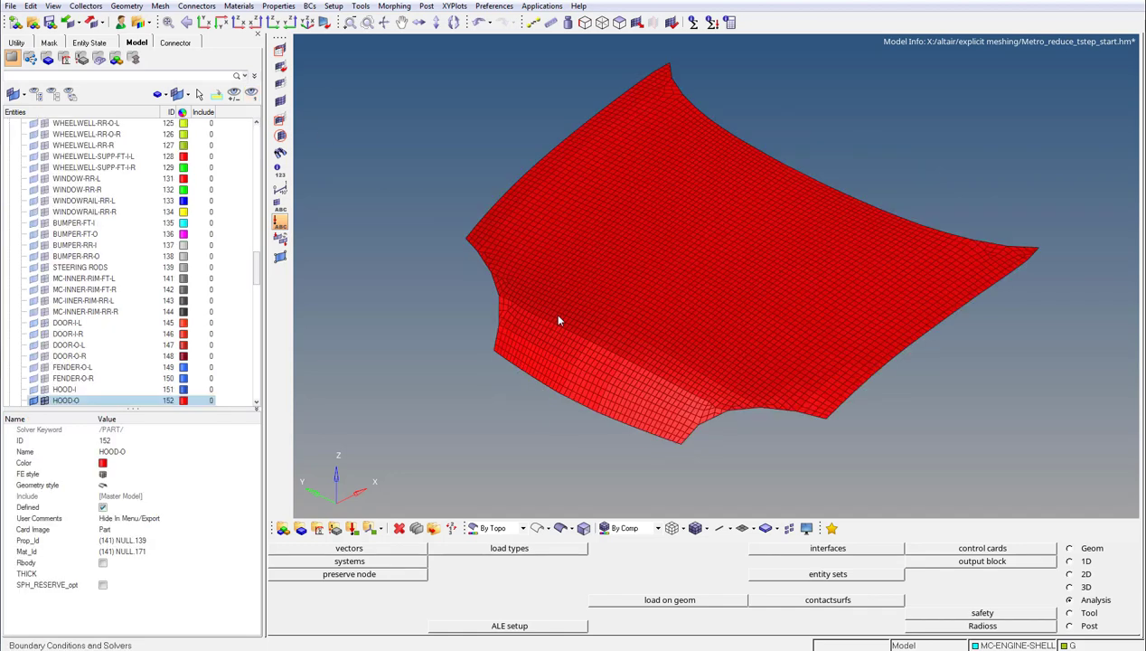
Step: Check the hood elements' time step using the assign plot display, examine the contour and leave the check
{"action": "key", "text": "F10"}
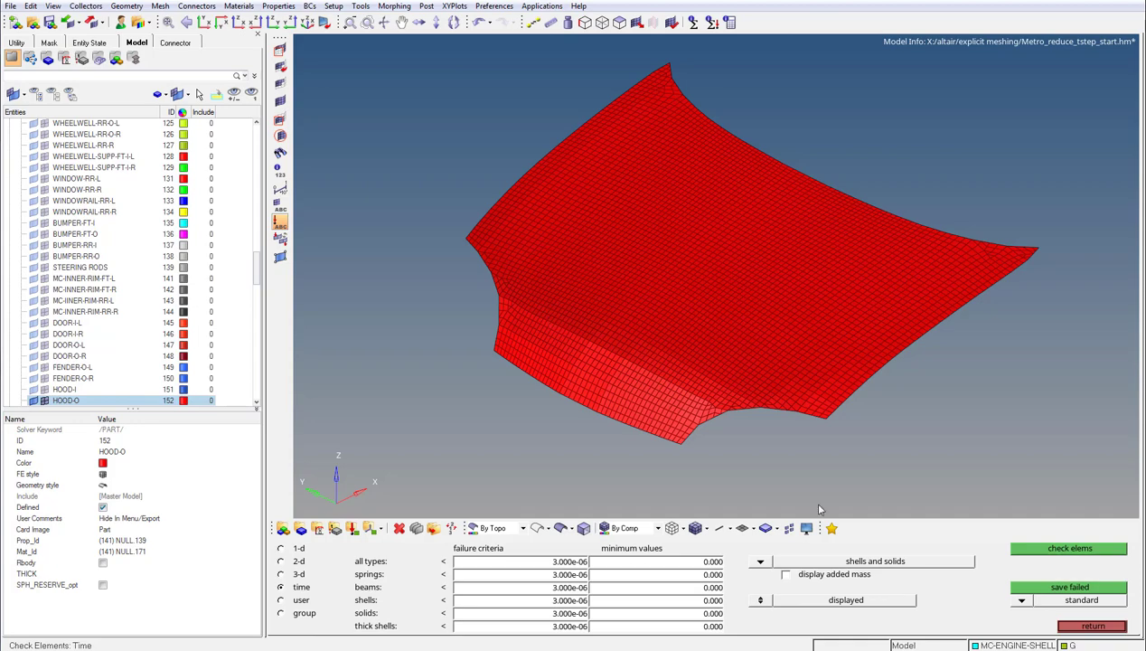
{"action": "left_click", "coordinate": [1023, 601]}
{"action": "left_click", "coordinate": [1012, 610]}
{"action": "left_click", "coordinate": [1044, 551]}
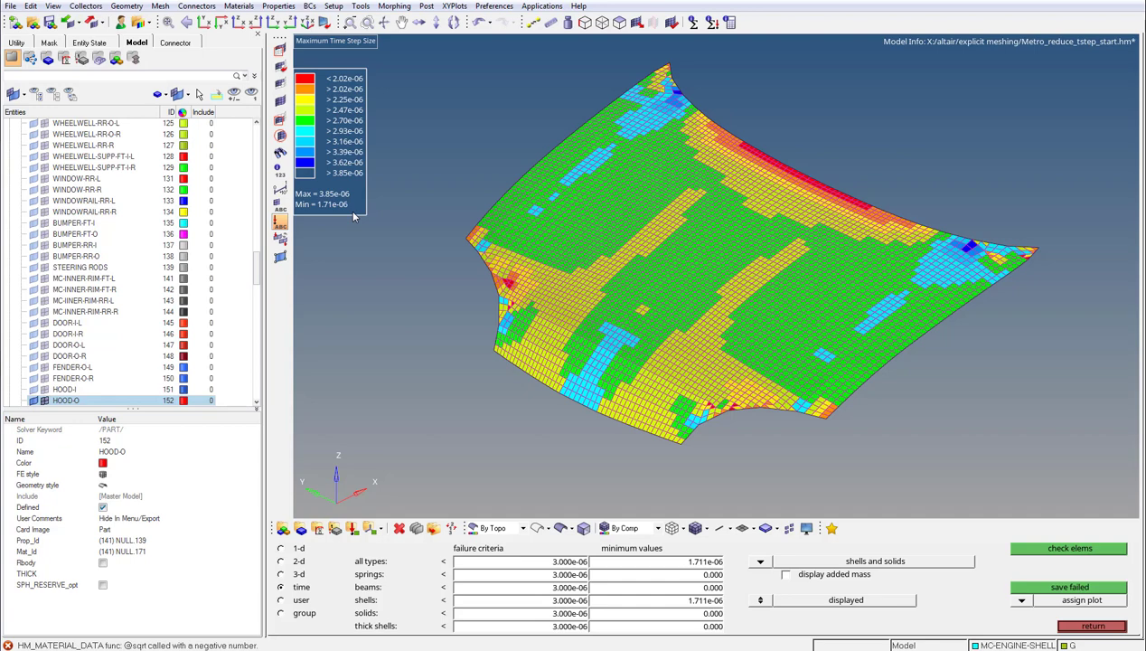
{"action": "middle_click", "coordinate": [354, 216]}
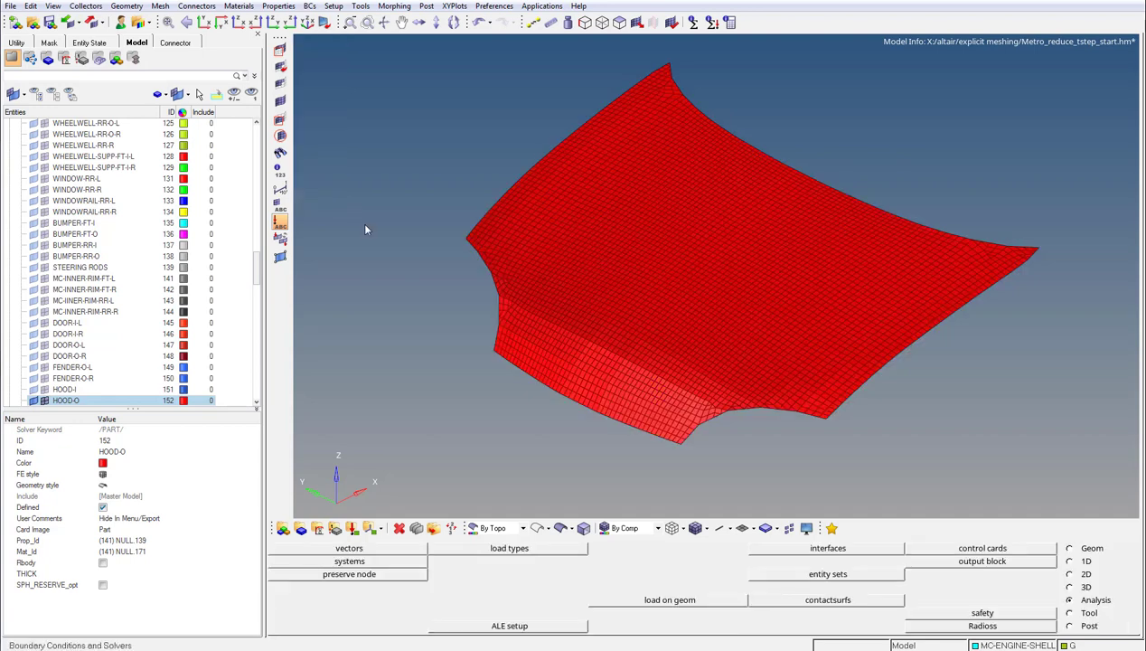
Step: Open the criteria editor for QI optimize meshing of elements
{"action": "key", "text": "F12"}
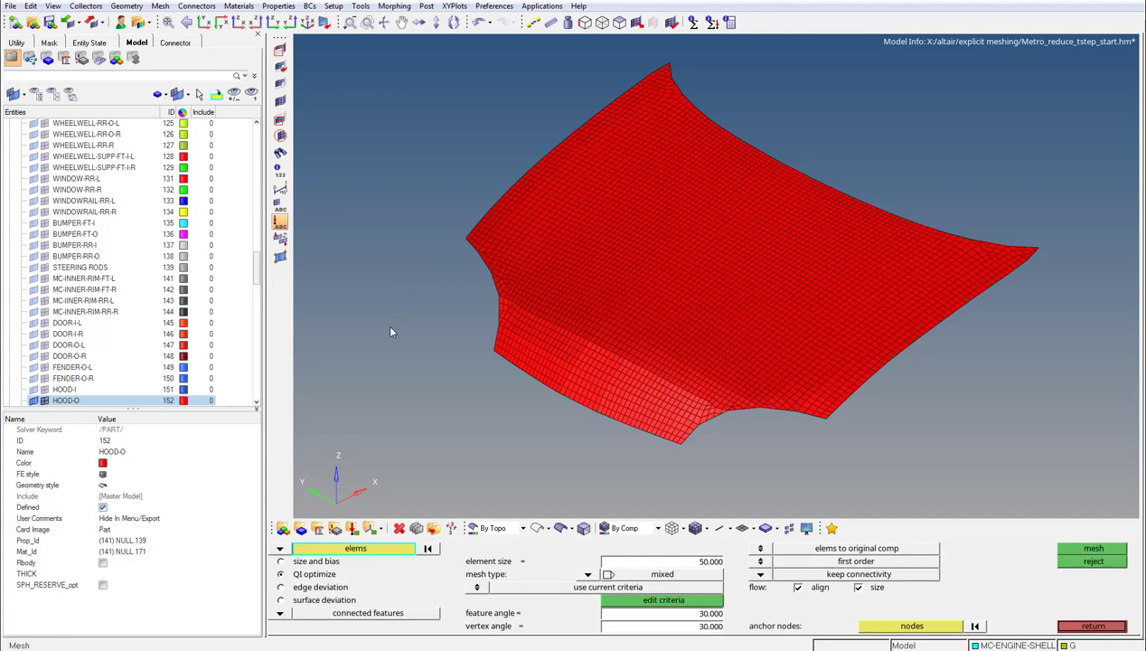
{"action": "left_click", "coordinate": [282, 575]}
{"action": "left_click", "coordinate": [634, 602]}
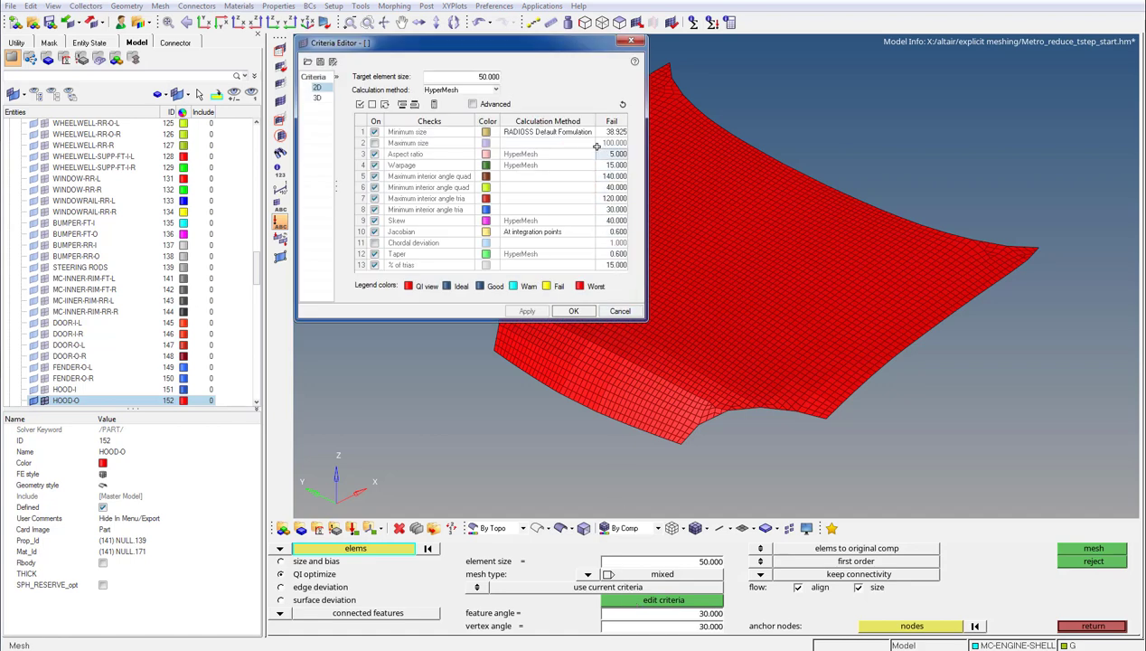
Step: Apply the time step calculator's minimum length to the criteria, using the Custom material and a time step of 3e-6
{"action": "left_click", "coordinate": [434, 106]}
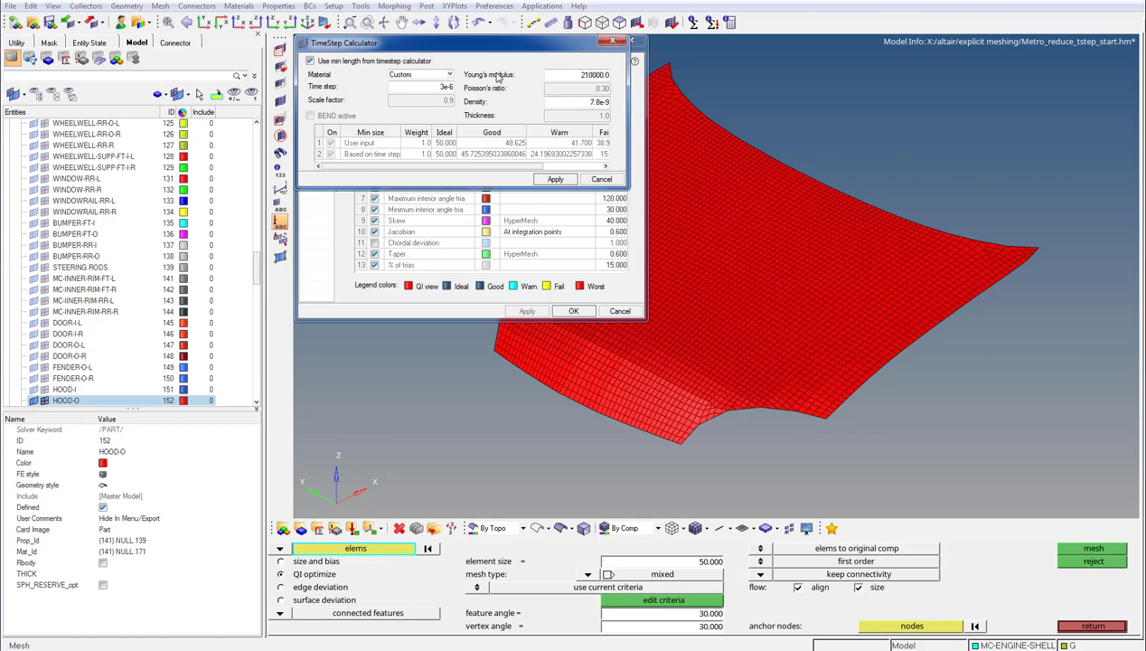
{"action": "left_click", "coordinate": [450, 75]}
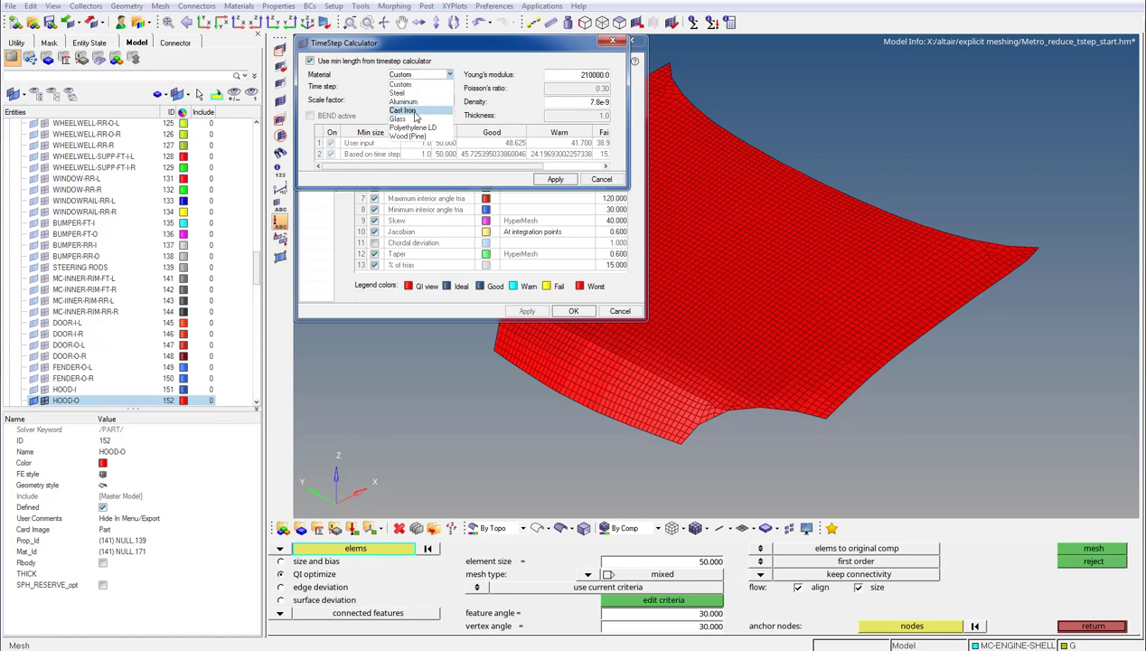
{"action": "left_click", "coordinate": [464, 65]}
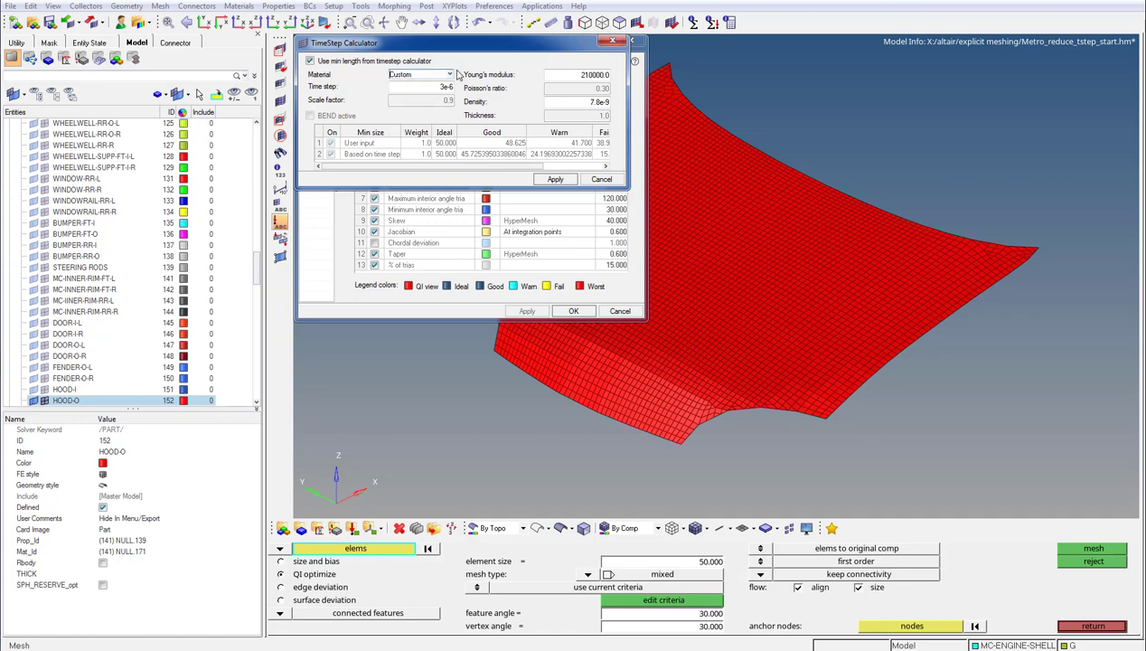
{"action": "double_click", "coordinate": [437, 87]}
{"action": "left_click", "coordinate": [434, 88]}
{"action": "left_click_drag", "start_coordinate": [638, 179], "coordinate": [736, 179]}
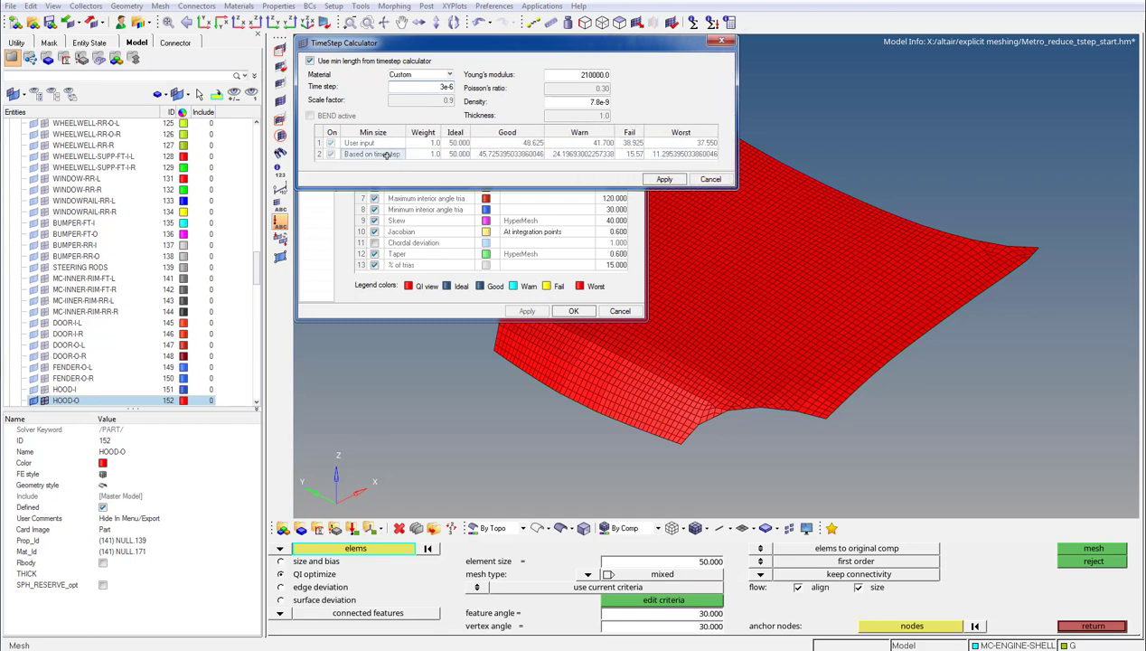
{"action": "left_click", "coordinate": [310, 62]}
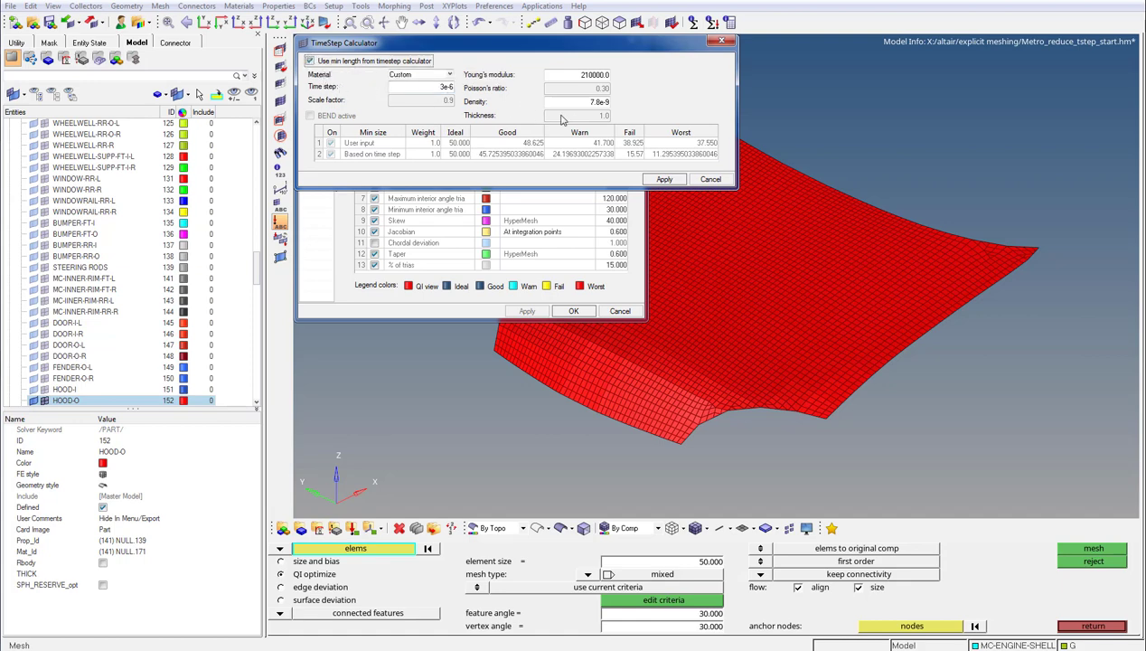
{"action": "left_click", "coordinate": [657, 181]}
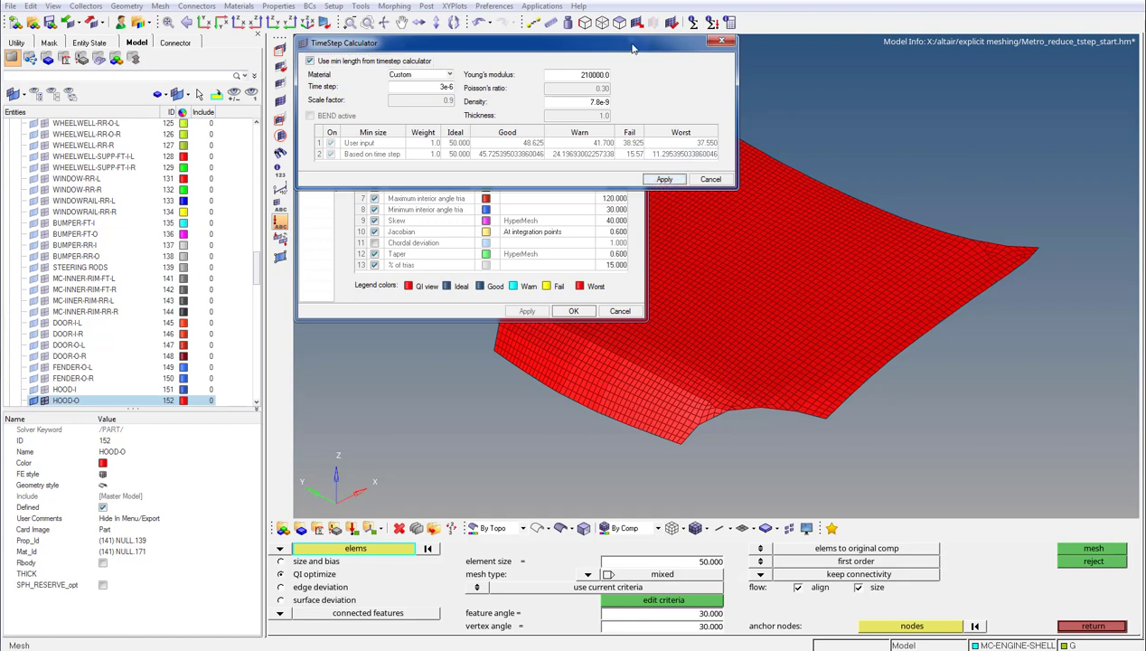
{"action": "left_click_drag", "start_coordinate": [636, 48], "coordinate": [629, 201]}
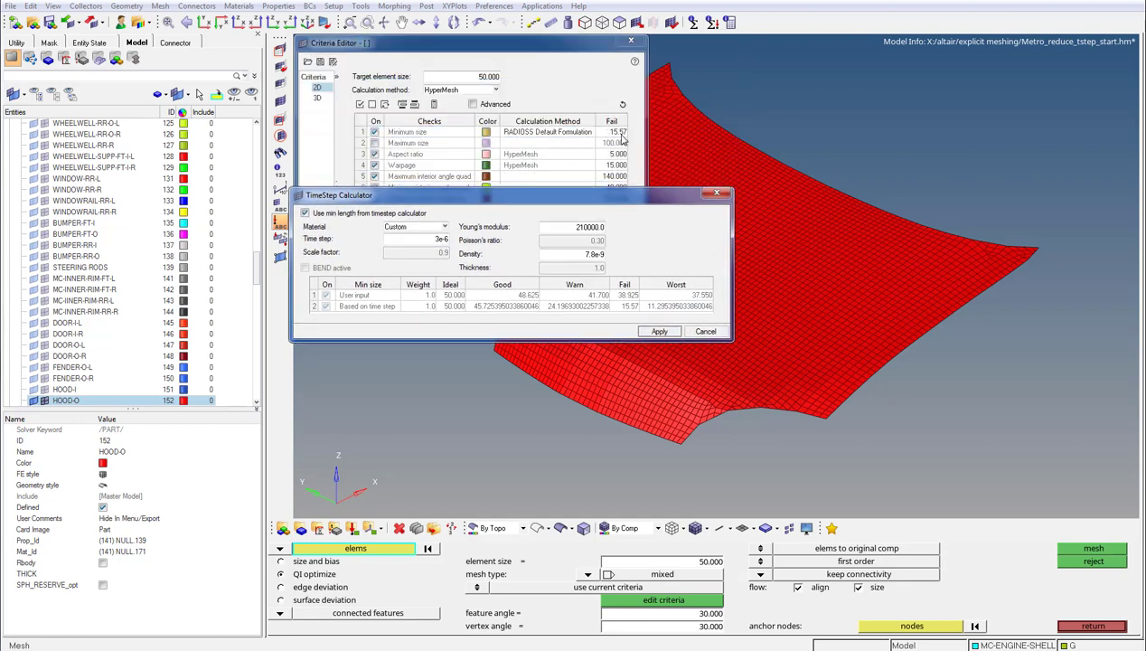
{"action": "left_click", "coordinate": [695, 306]}
{"action": "left_click", "coordinate": [705, 331]}
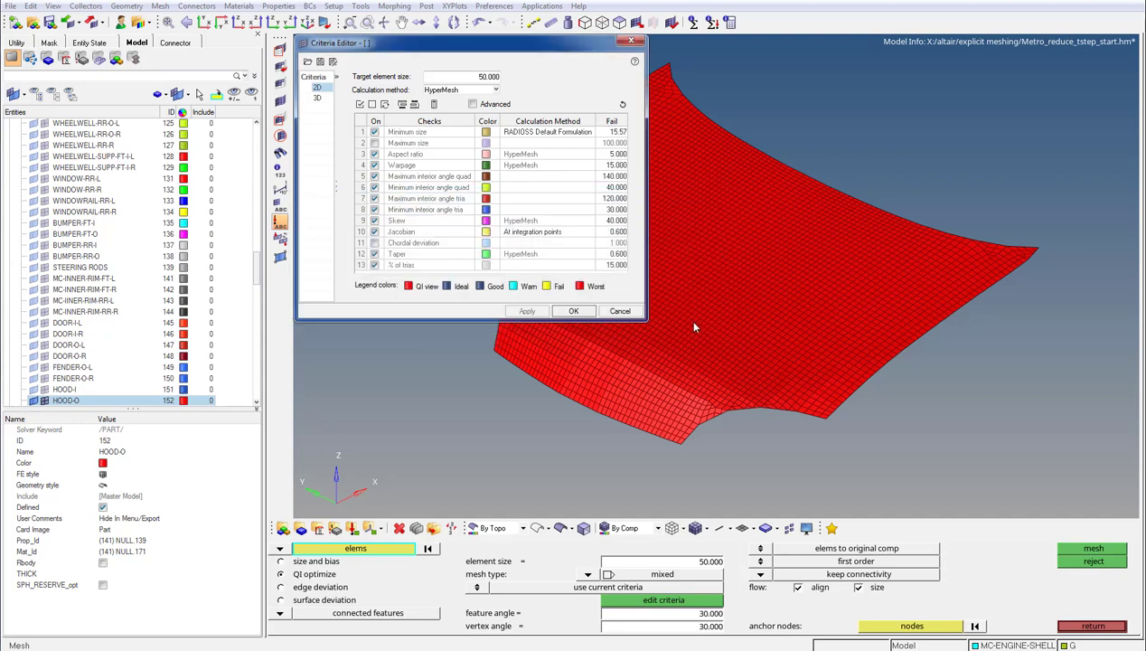
Step: Display the advanced criteria settings, set the target element size to 23 and try to accept the criteria
{"action": "left_click", "coordinate": [472, 104]}
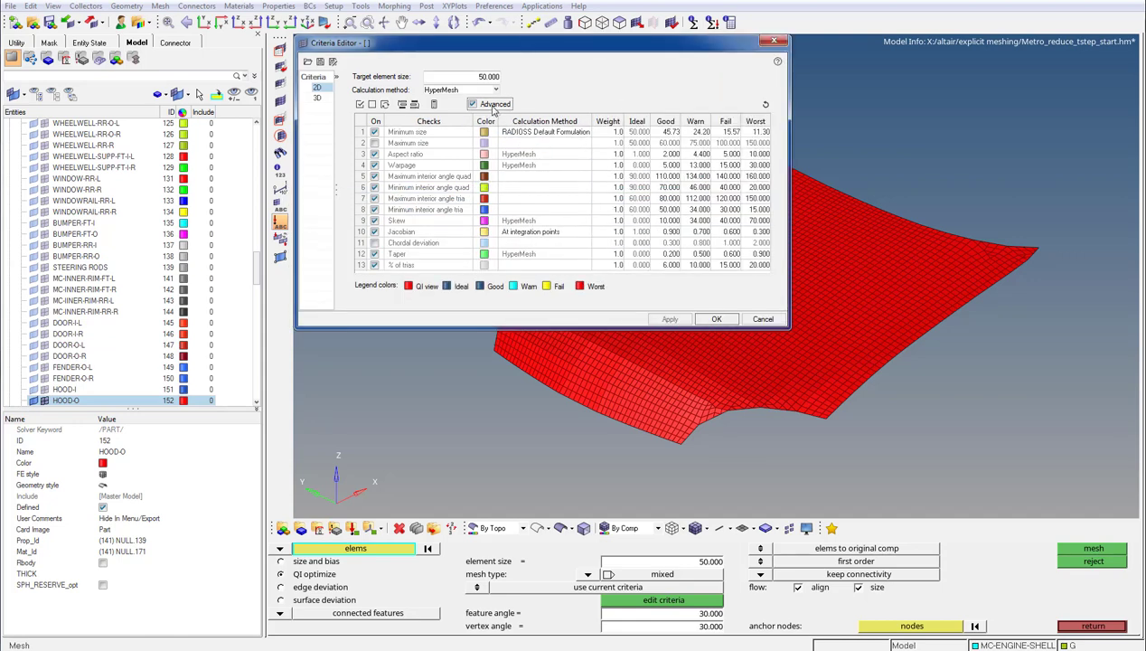
{"action": "left_click", "coordinate": [638, 132]}
{"action": "left_click", "coordinate": [488, 77]}
{"action": "type", "text": "23"}
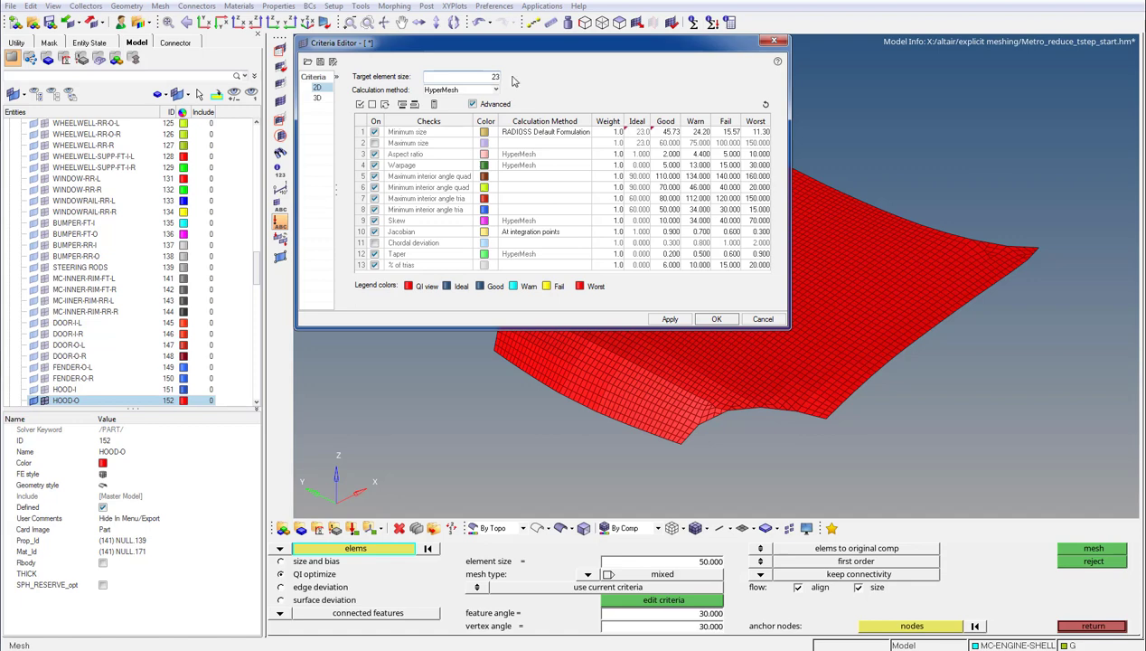
{"action": "left_click", "coordinate": [715, 319]}
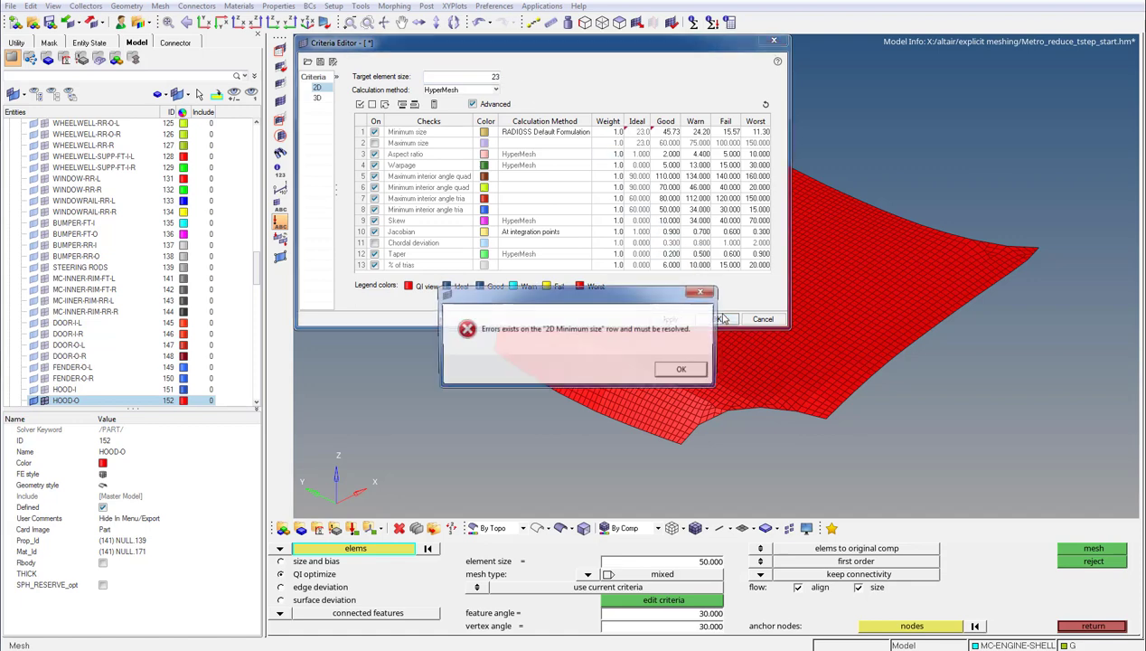
{"action": "left_click", "coordinate": [681, 367]}
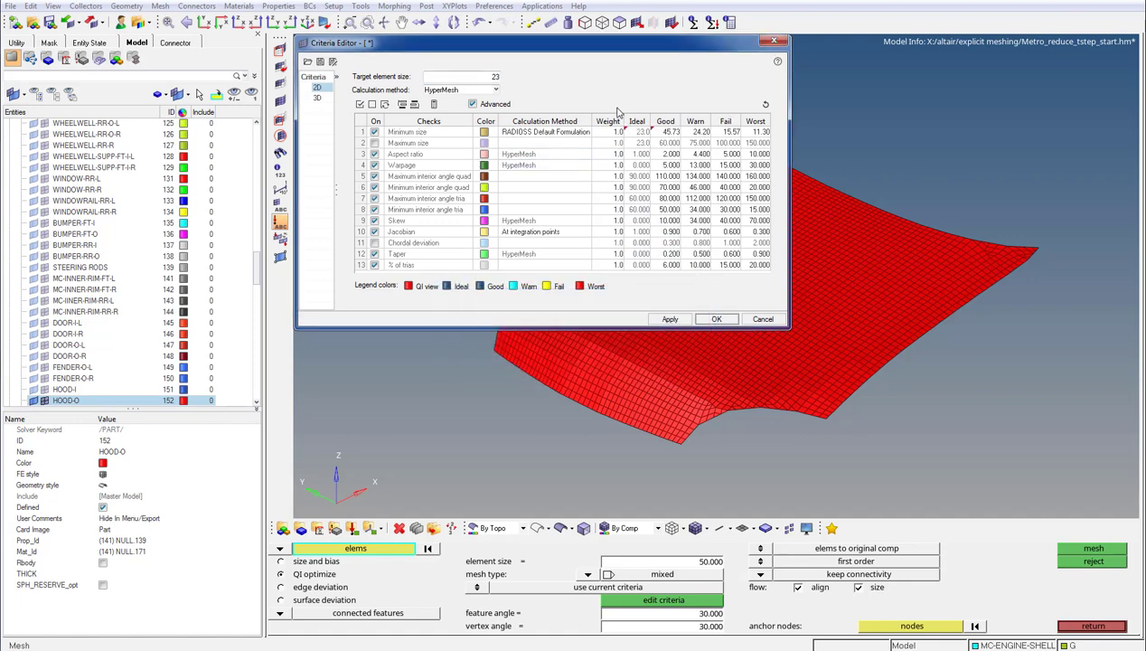
Step: Hide the advanced criteria settings and accept the 2D quality criteria
{"action": "left_click", "coordinate": [473, 103]}
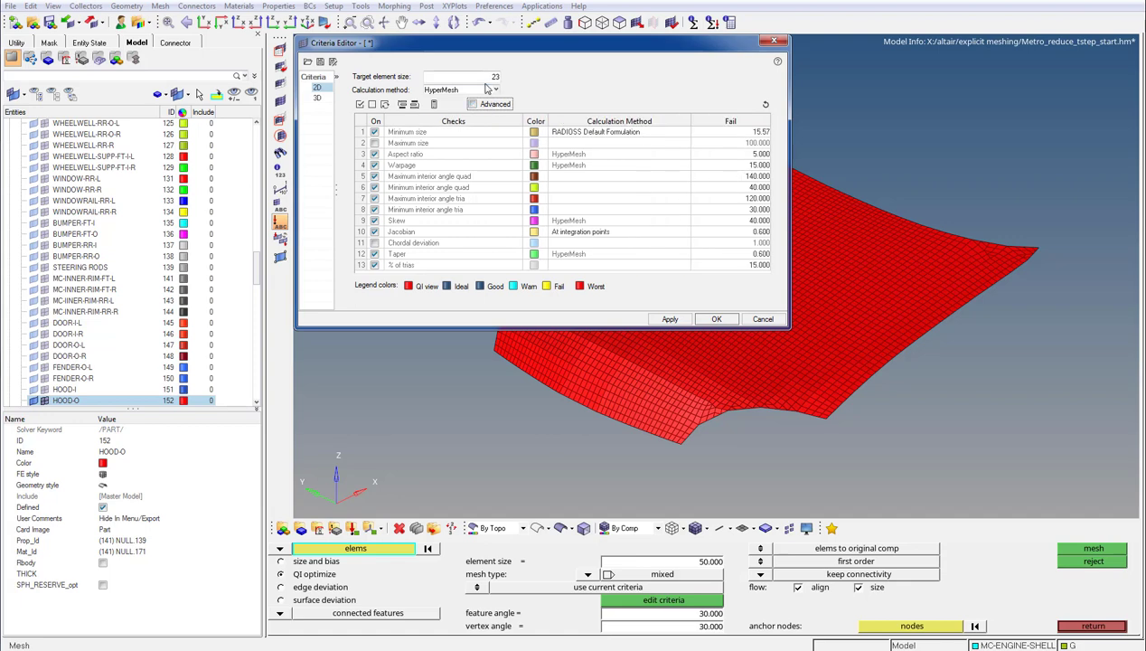
{"action": "left_click", "coordinate": [715, 318]}
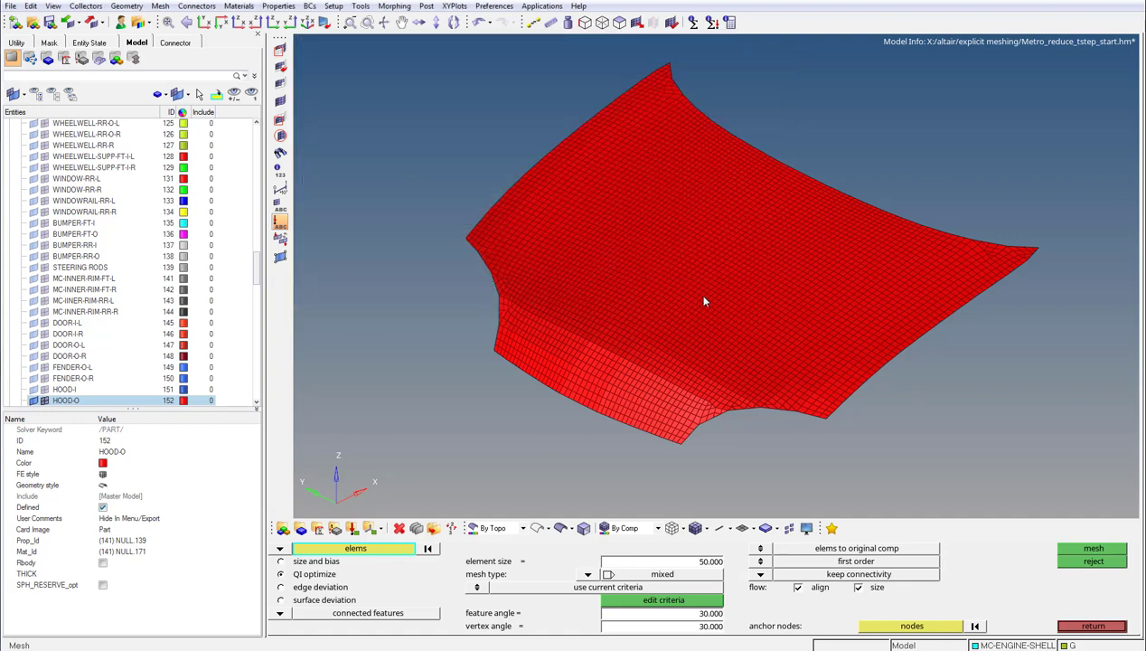
Step: Remesh all displayed hood elements with QI optimize, element size 23, mixed mesh type and keep connectivity
{"action": "left_click", "coordinate": [702, 562]}
{"action": "type", "text": "23"}
{"action": "key", "text": "Return"}
{"action": "left_click", "coordinate": [394, 549]}
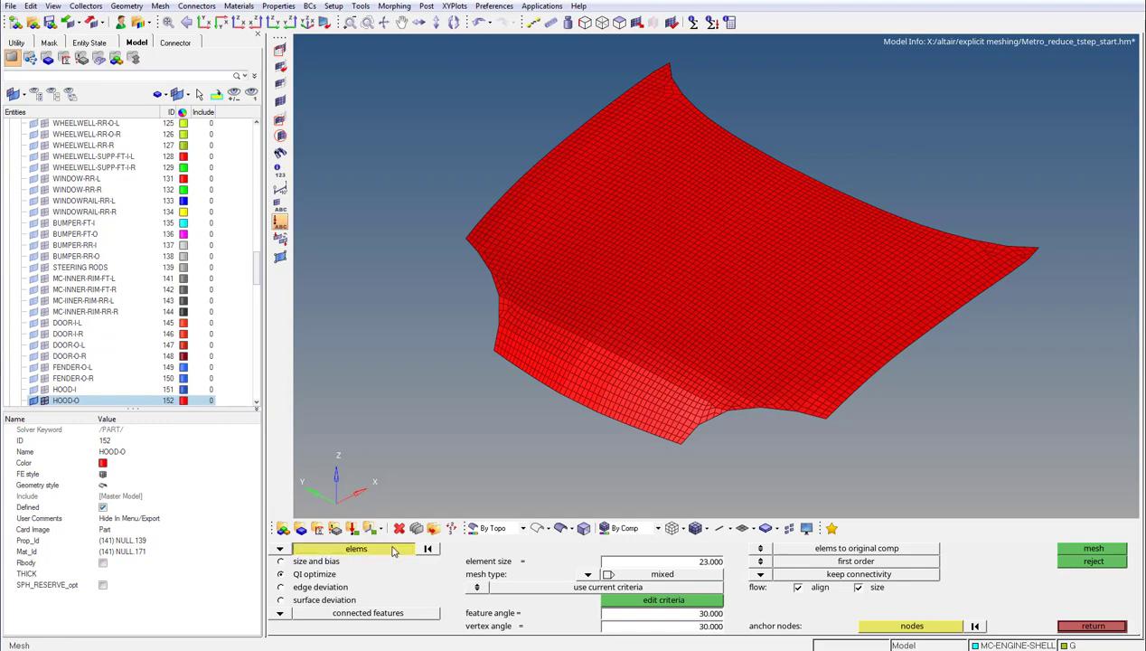
{"action": "left_click", "coordinate": [413, 576]}
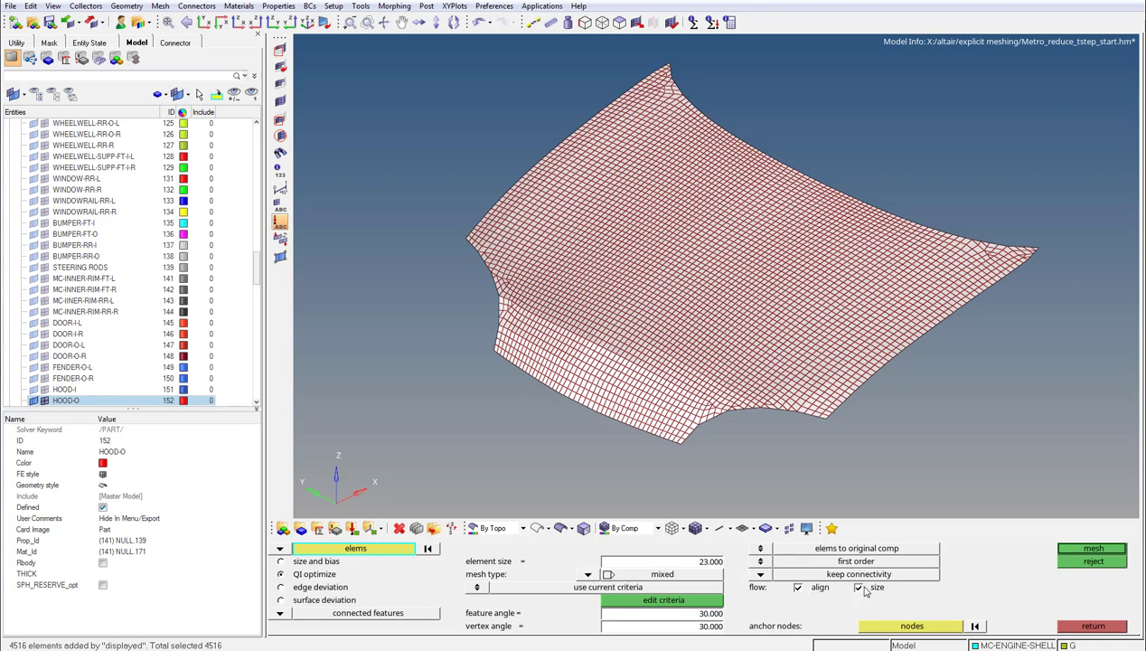
{"action": "left_click", "coordinate": [763, 576]}
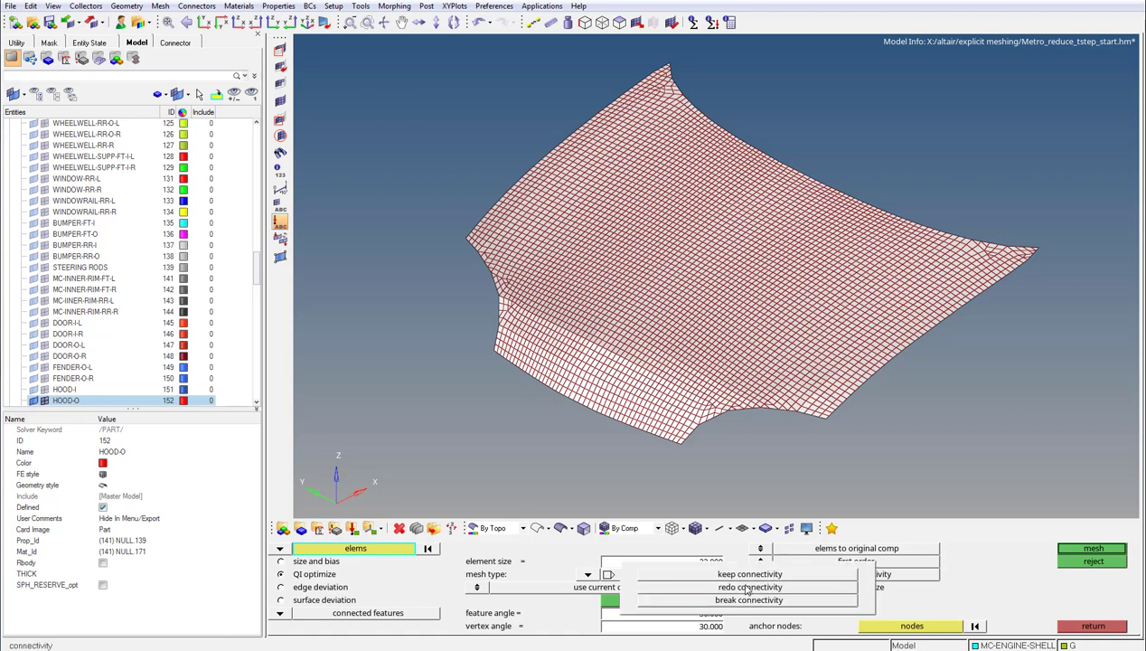
{"action": "left_click", "coordinate": [748, 579]}
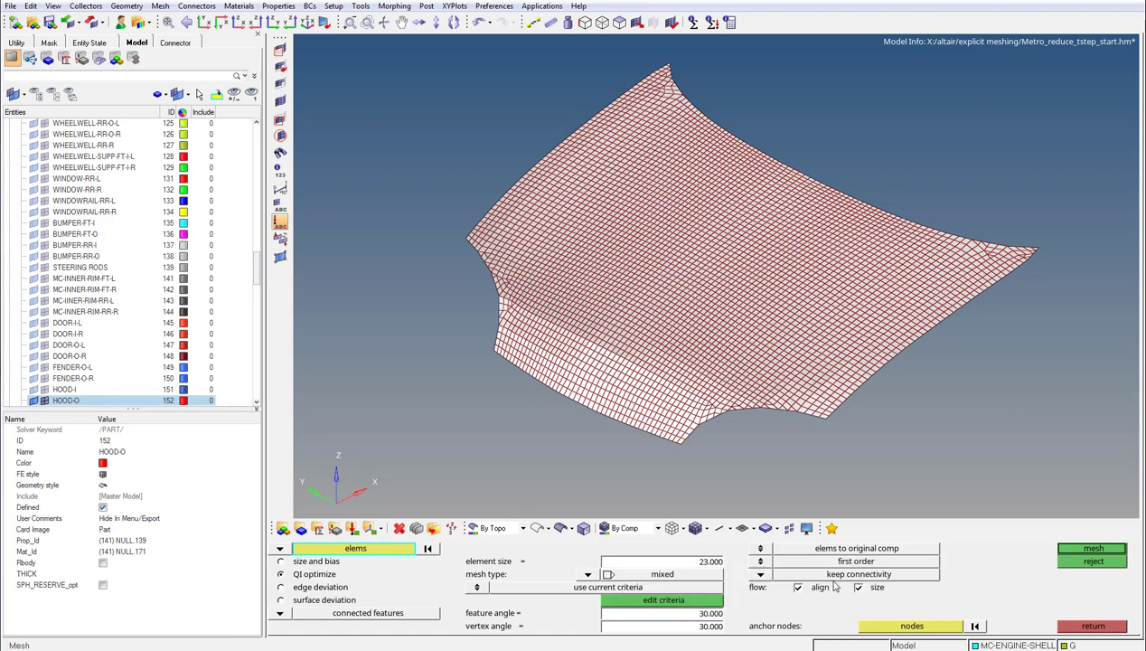
{"action": "left_click", "coordinate": [1066, 552]}
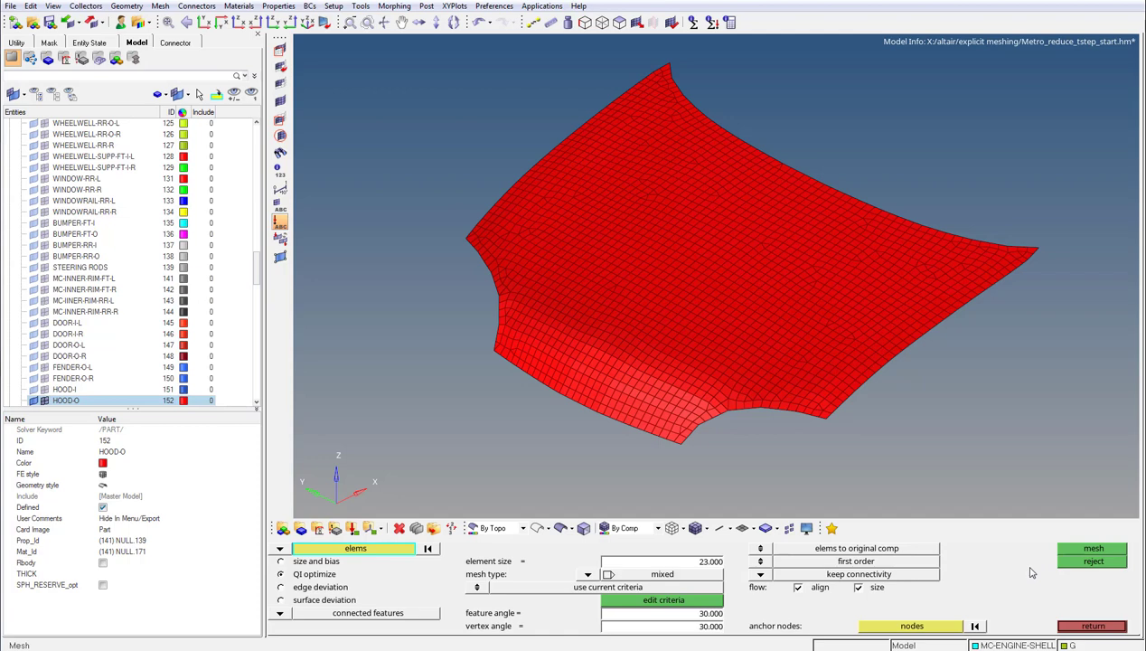
{"action": "key", "text": "Escape"}
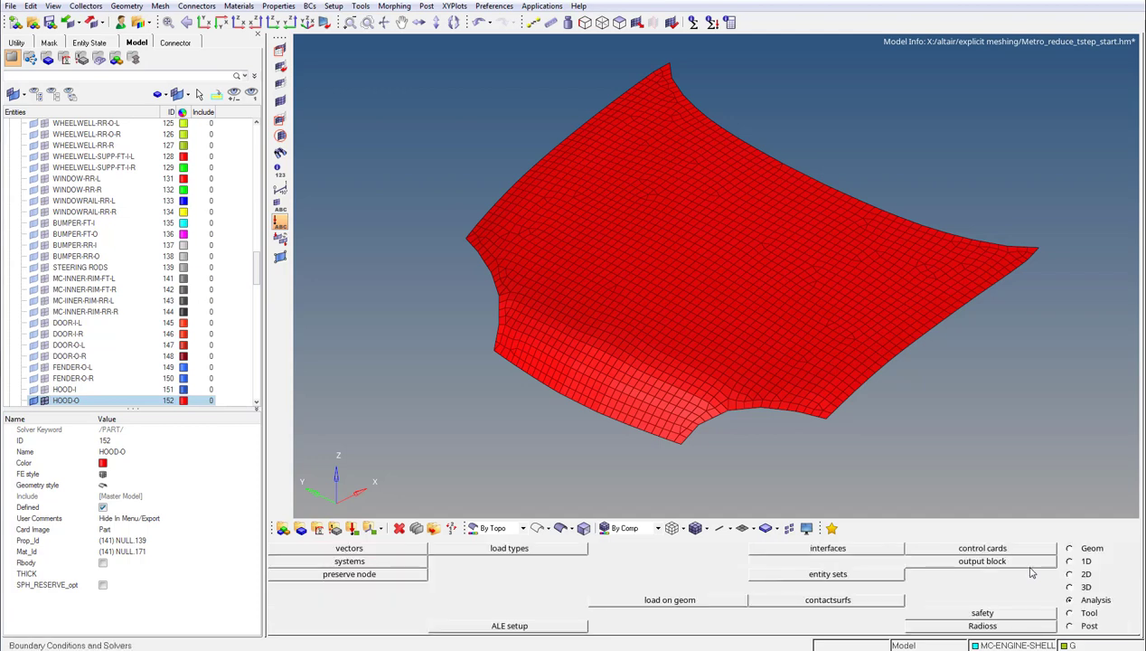
Step: Review the remeshed hood in the quality index check, including its QI settings and the fail display threshold
{"action": "left_click", "coordinate": [1081, 575]}
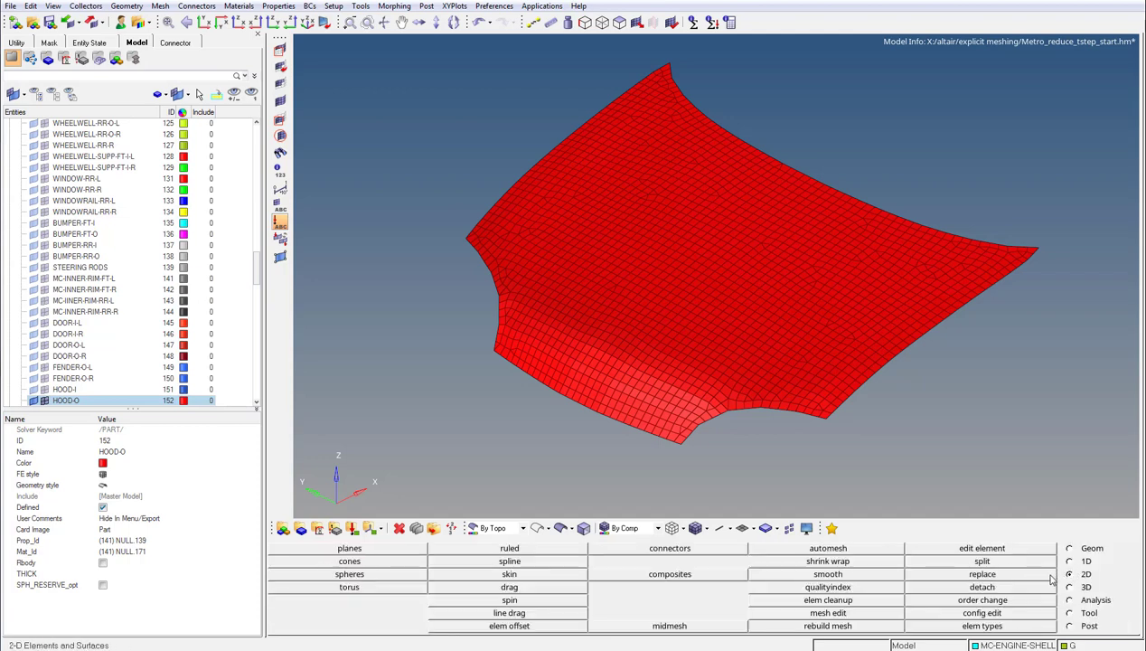
{"action": "left_click", "coordinate": [895, 591]}
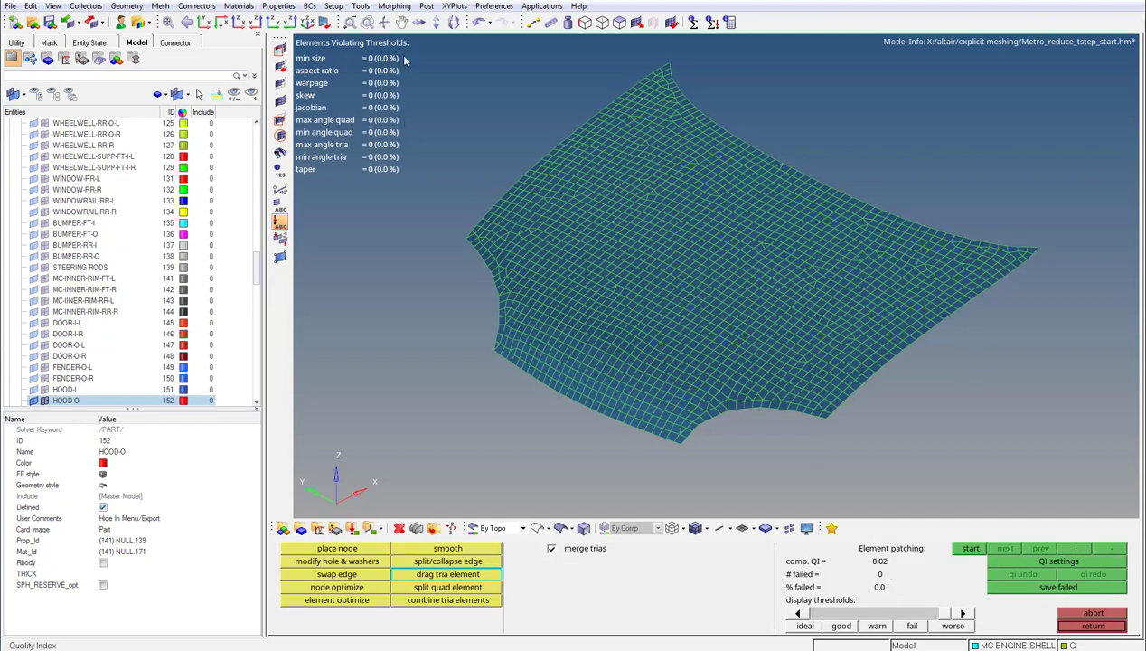
{"action": "left_click", "coordinate": [1030, 560]}
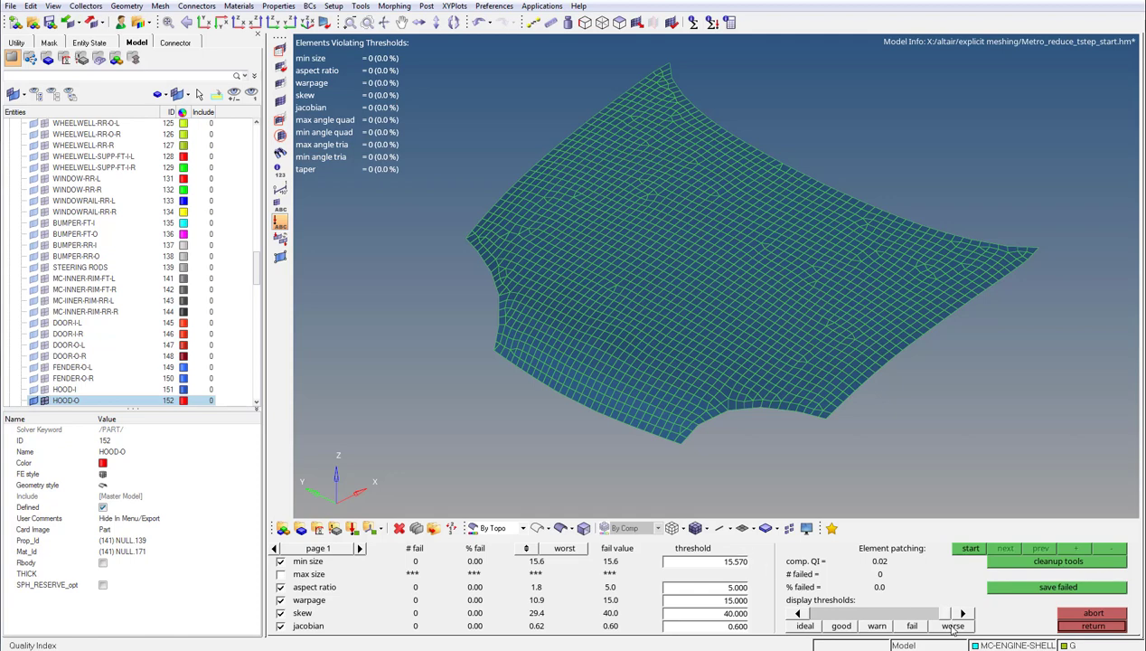
{"action": "left_click", "coordinate": [915, 627]}
{"action": "left_click", "coordinate": [1069, 630]}
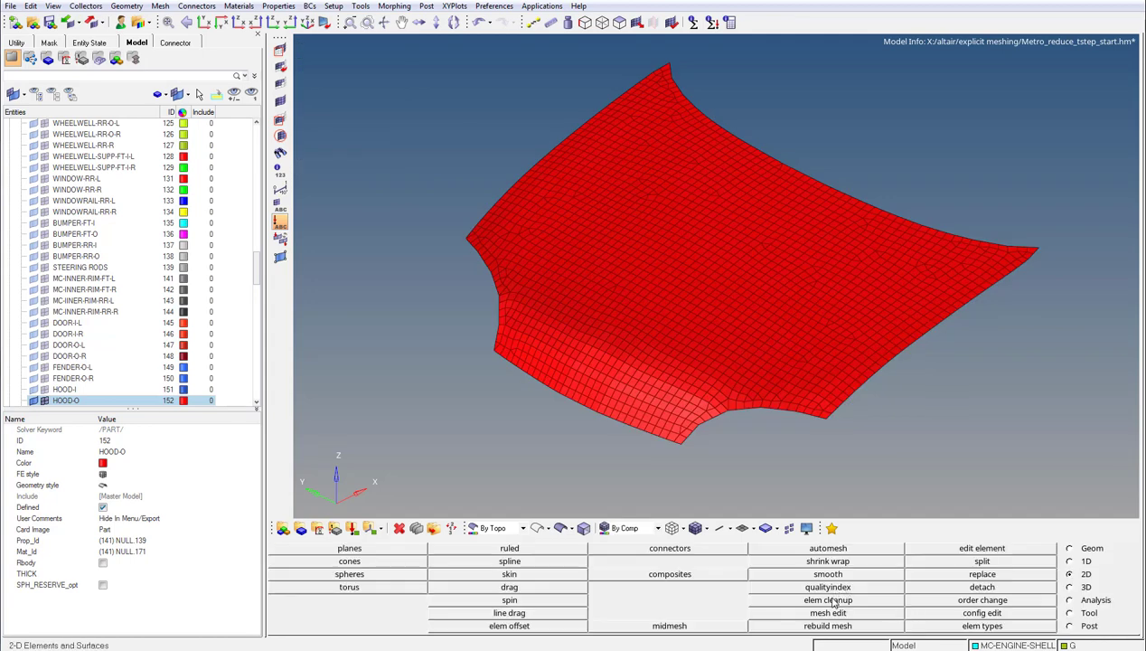
Step: Look over the element cleanup tool's quality criteria and the smooth tool's options without applying either to the hood
{"action": "left_click", "coordinate": [828, 600]}
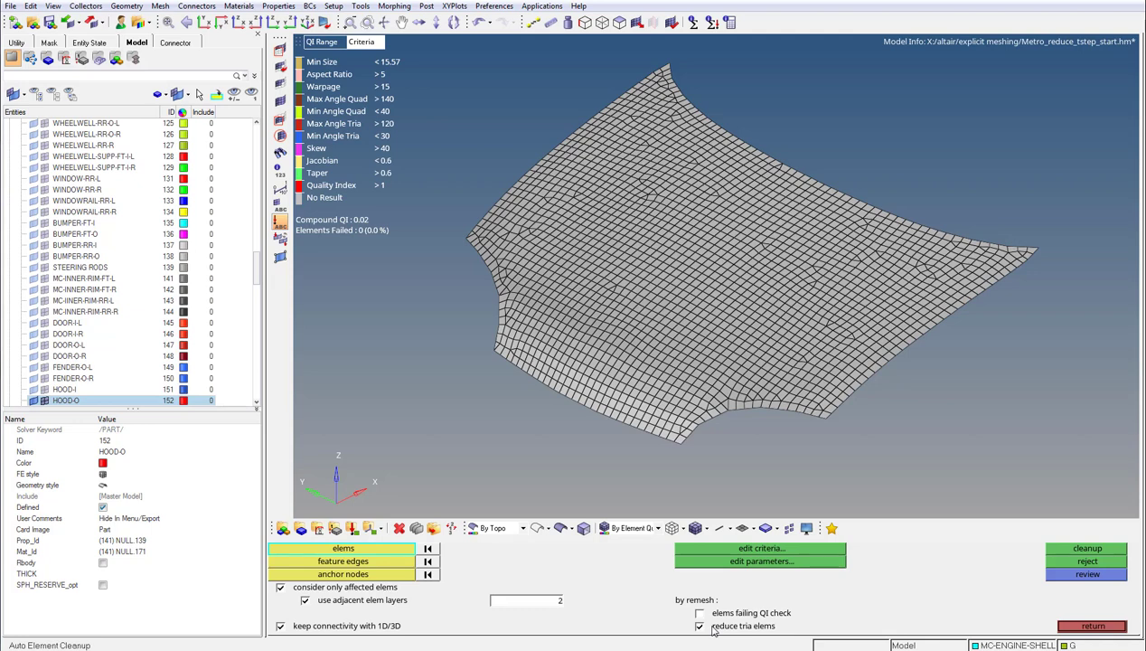
{"action": "left_click", "coordinate": [769, 548]}
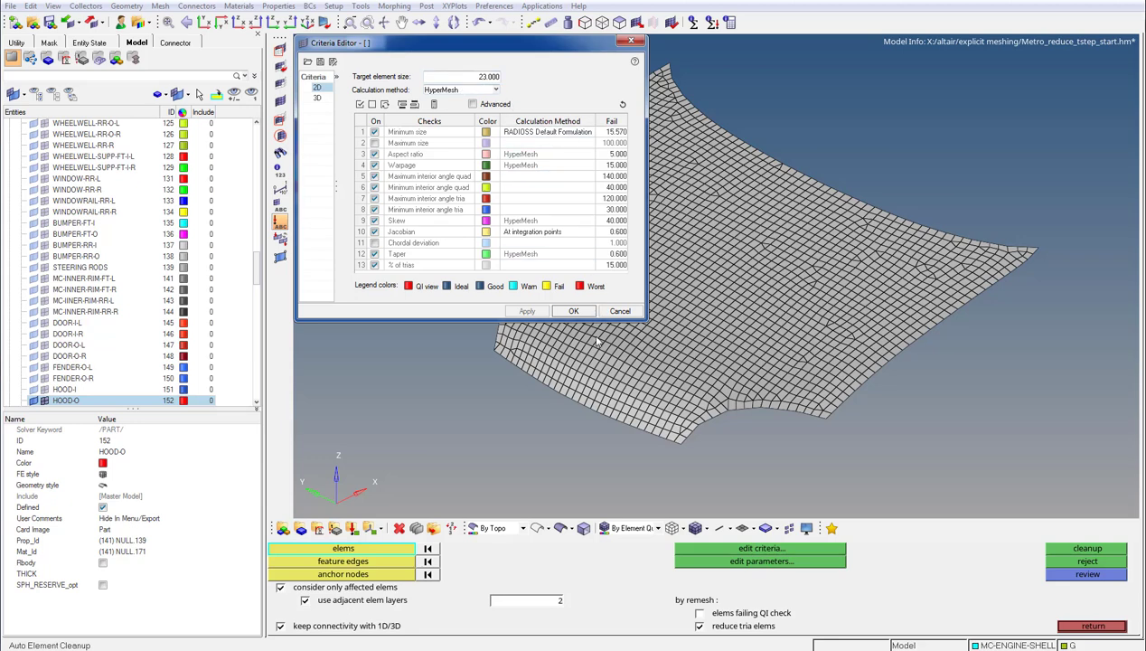
{"action": "left_click", "coordinate": [584, 311]}
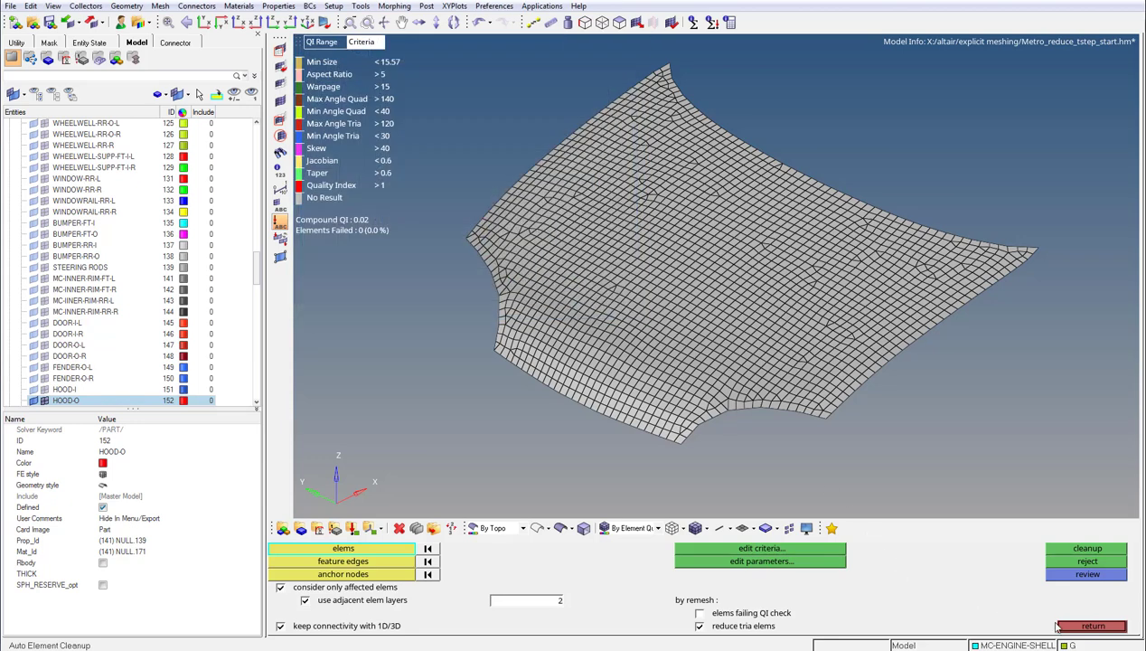
{"action": "left_click", "coordinate": [1060, 624]}
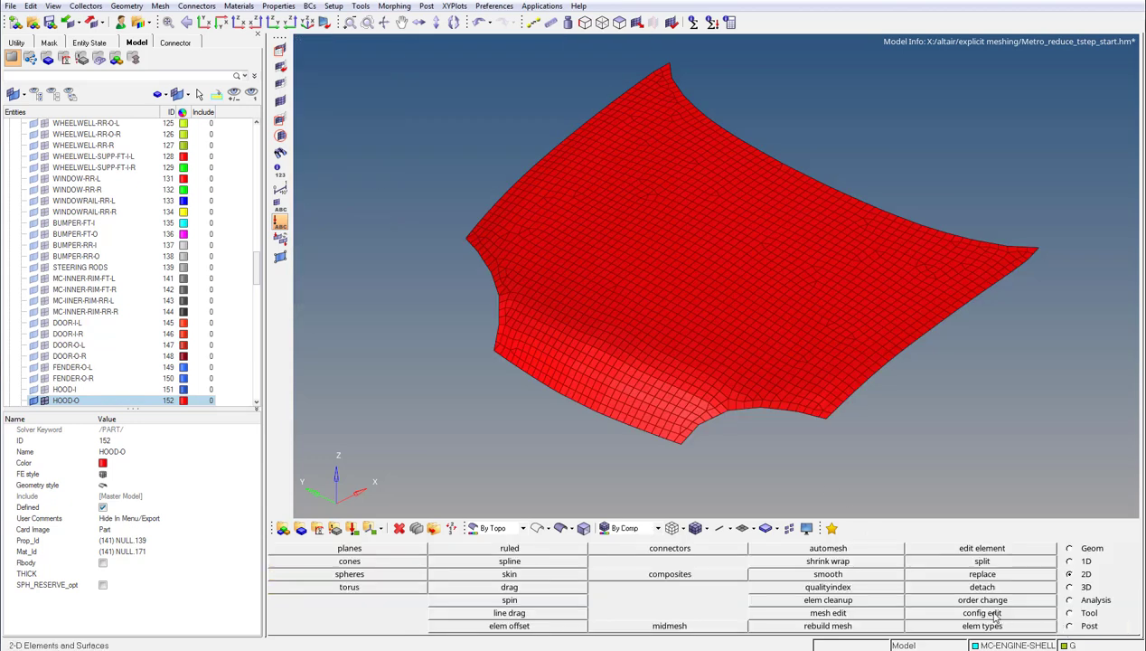
{"action": "left_click", "coordinate": [832, 574]}
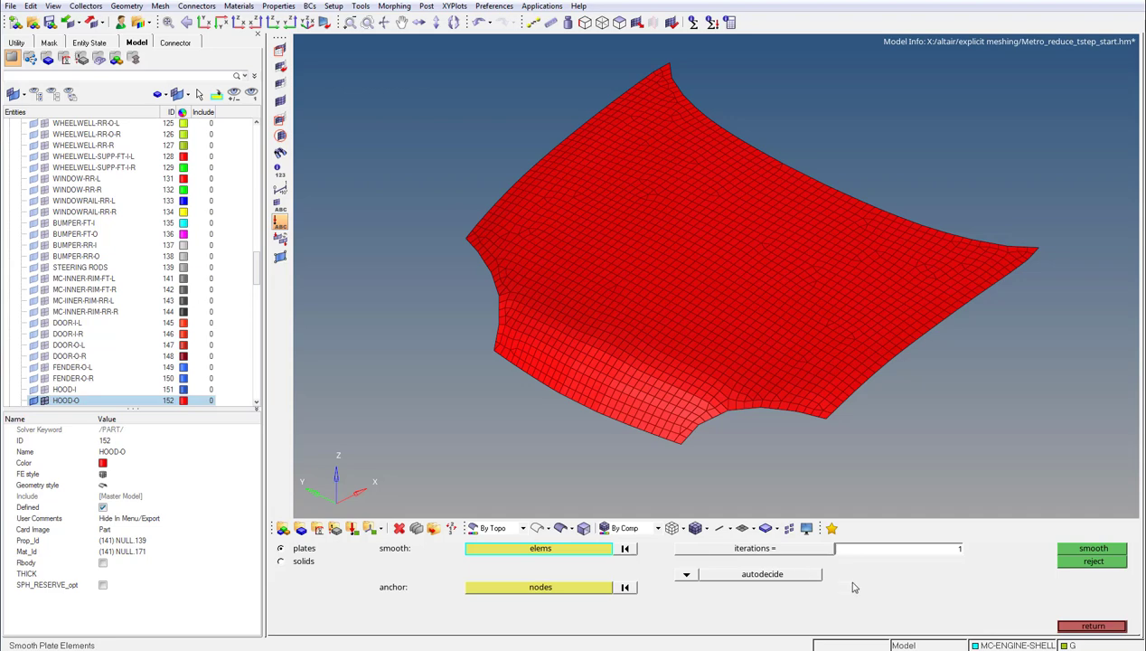
{"action": "left_click", "coordinate": [1091, 625]}
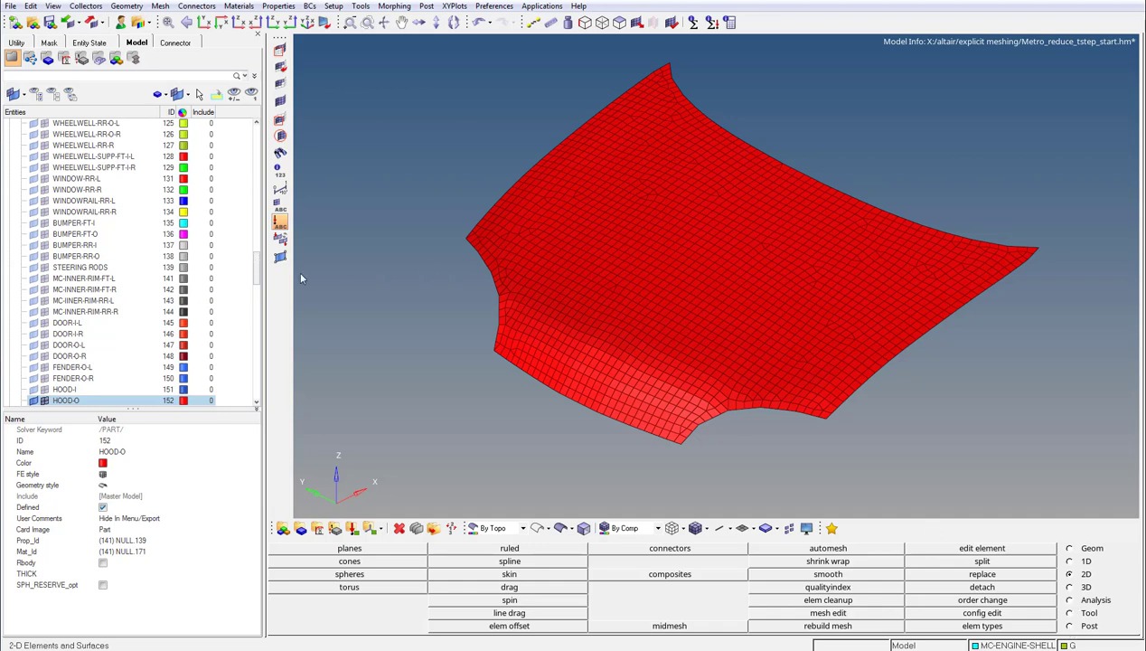
Step: Check the time step of the remeshed hood's displayed shell elements with the assign plot
{"action": "key", "text": "F10"}
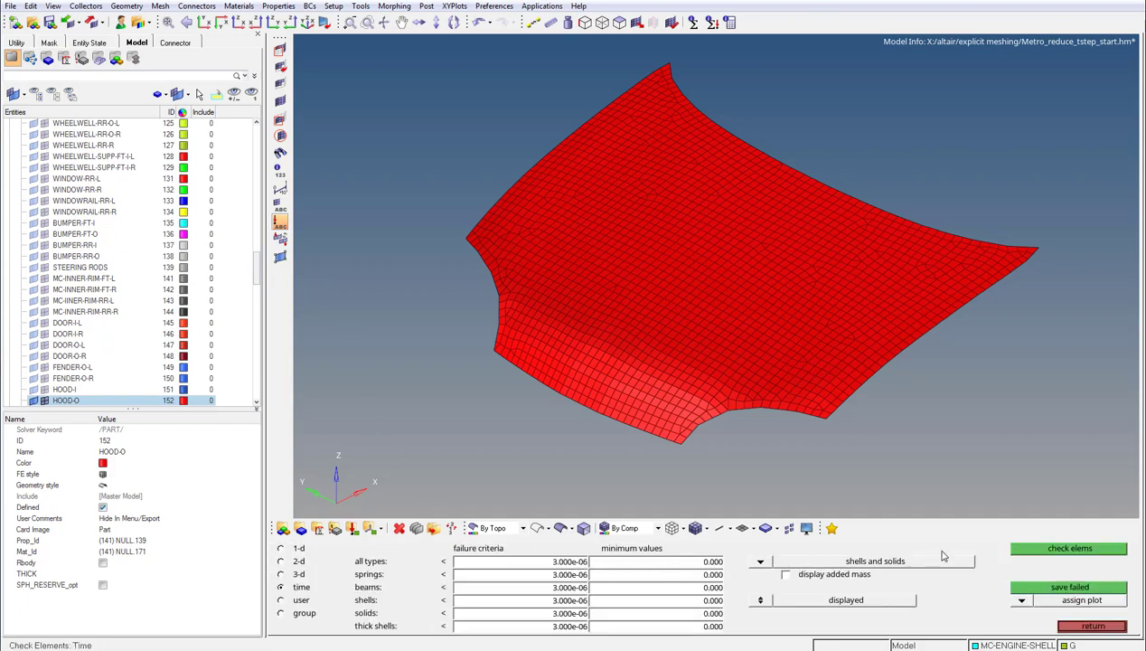
{"action": "left_click", "coordinate": [1019, 549]}
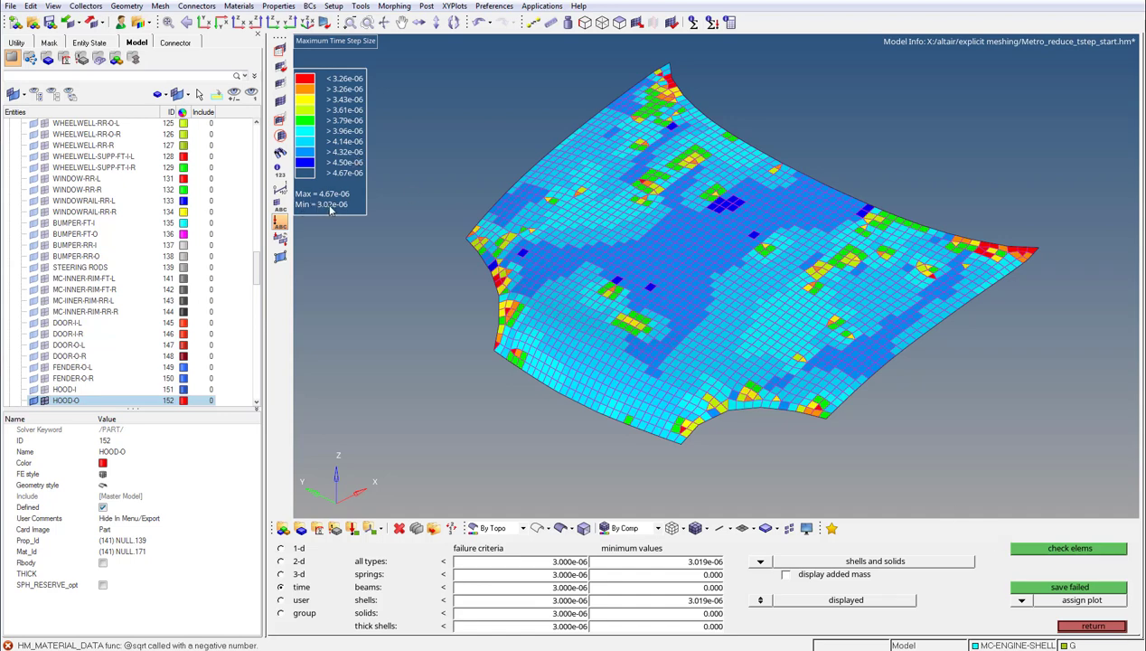
{"action": "left_click", "coordinate": [1093, 626]}
Step: Run a Radioss check of the full model, overwriting the input file Metro_reduce_tstep_start_0000.rad
{"action": "left_click", "coordinate": [1076, 601]}
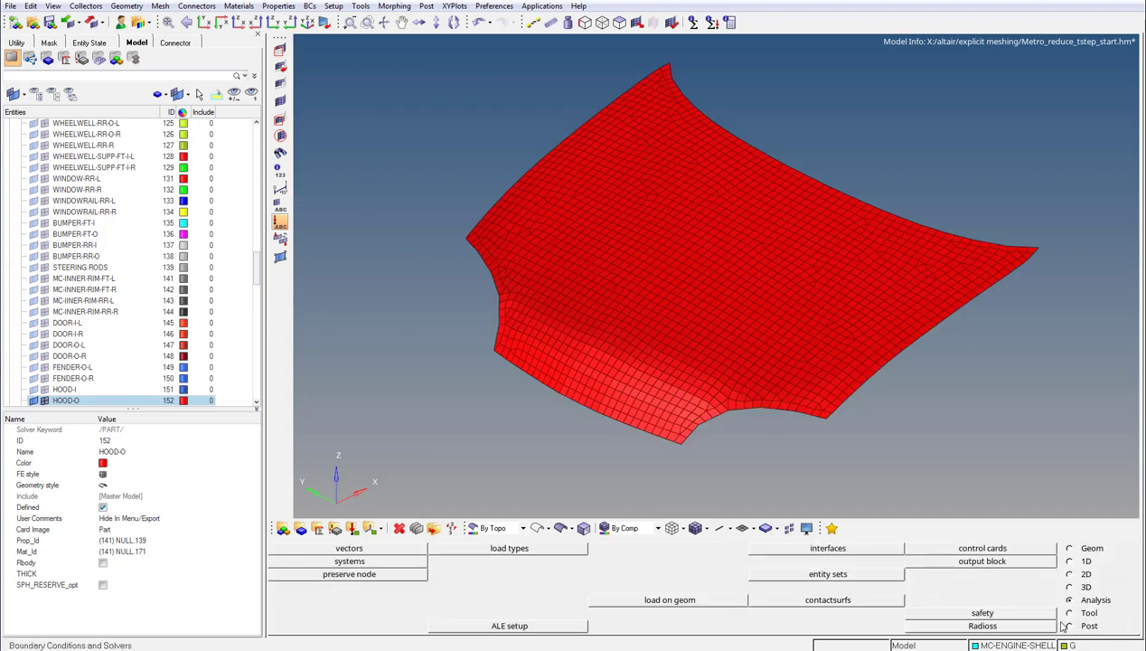
{"action": "left_click", "coordinate": [1040, 625]}
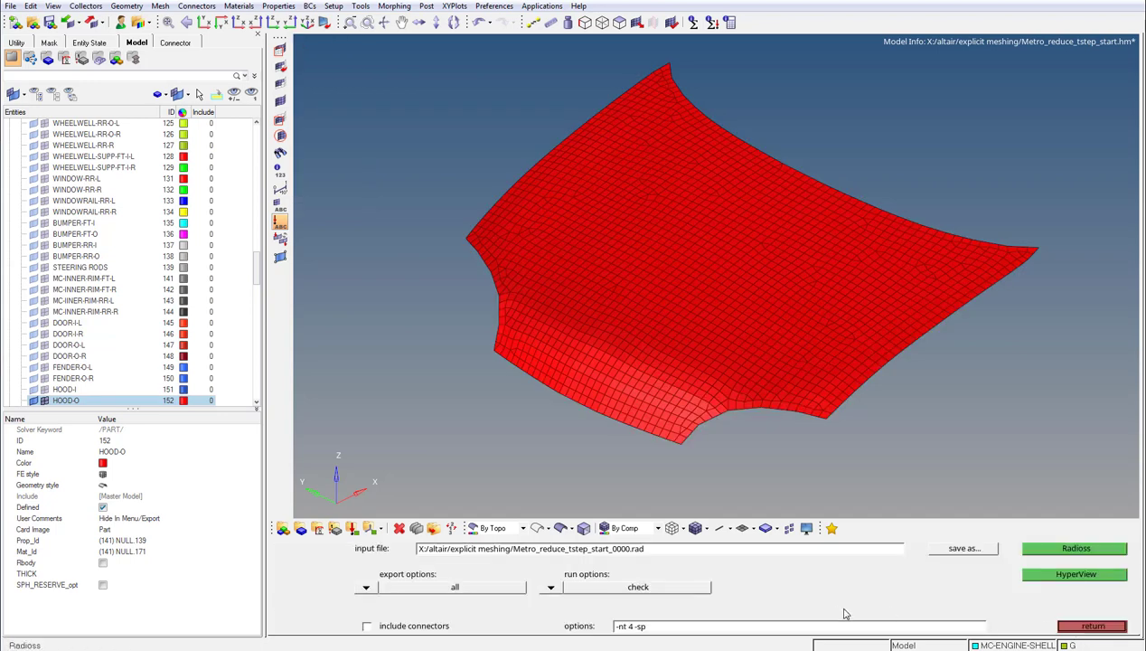
{"action": "left_click", "coordinate": [1022, 549]}
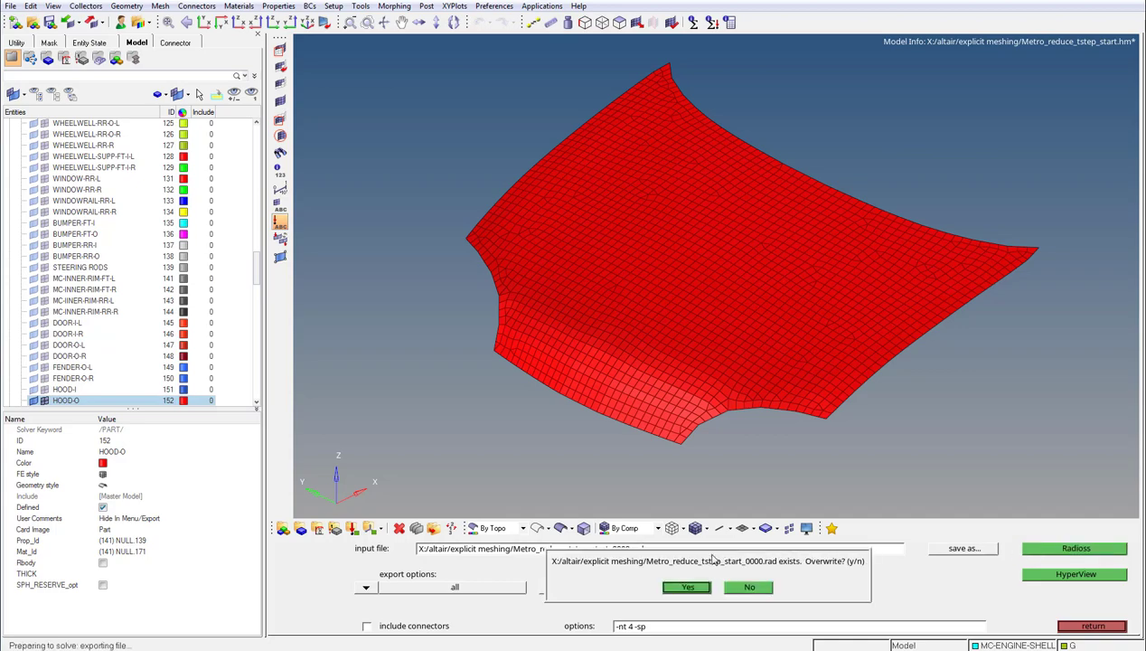
{"action": "left_click", "coordinate": [705, 587]}
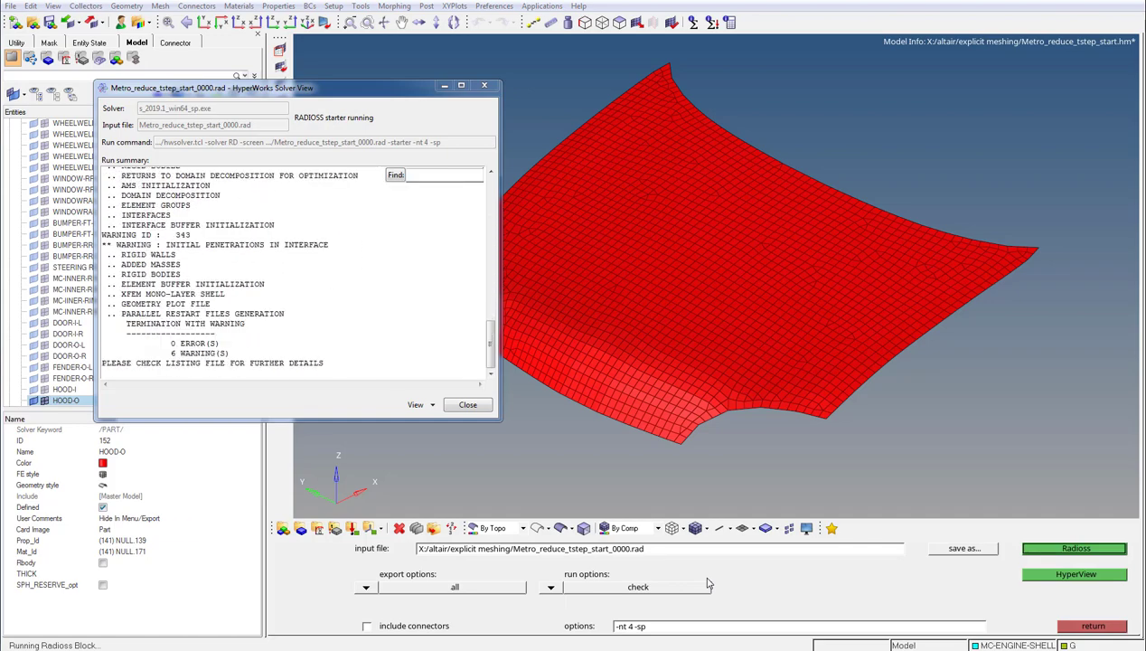
Step: Open the solver's output file, find "distri" and examine the nodal time step distribution in a widened viewer
{"action": "left_click", "coordinate": [431, 405]}
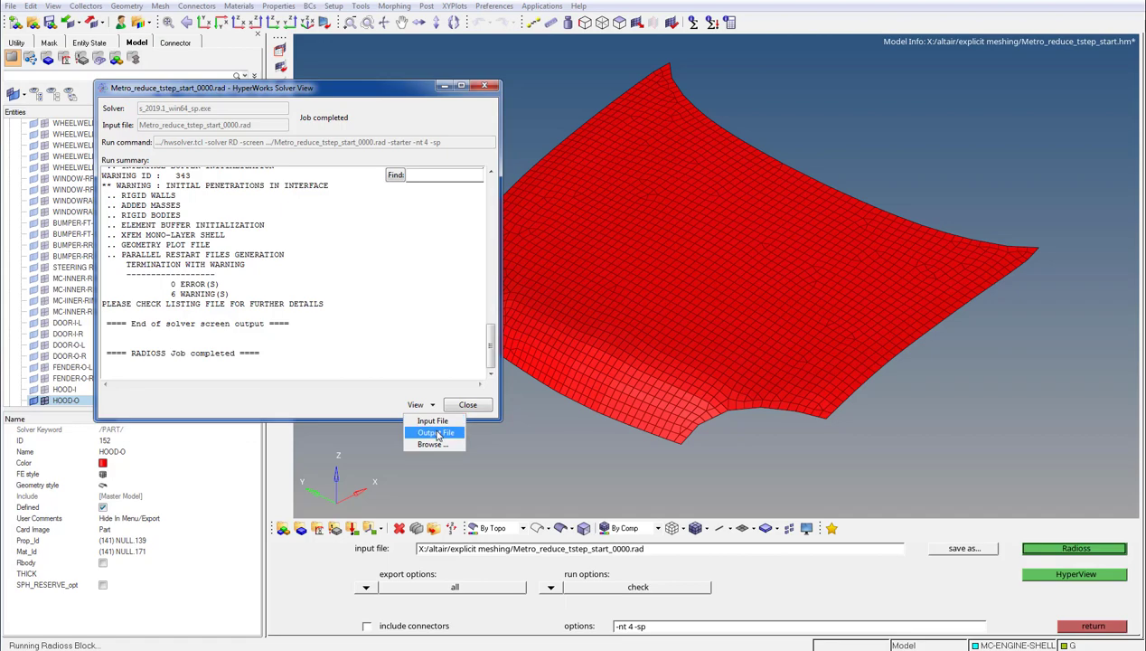
{"action": "left_click", "coordinate": [438, 433]}
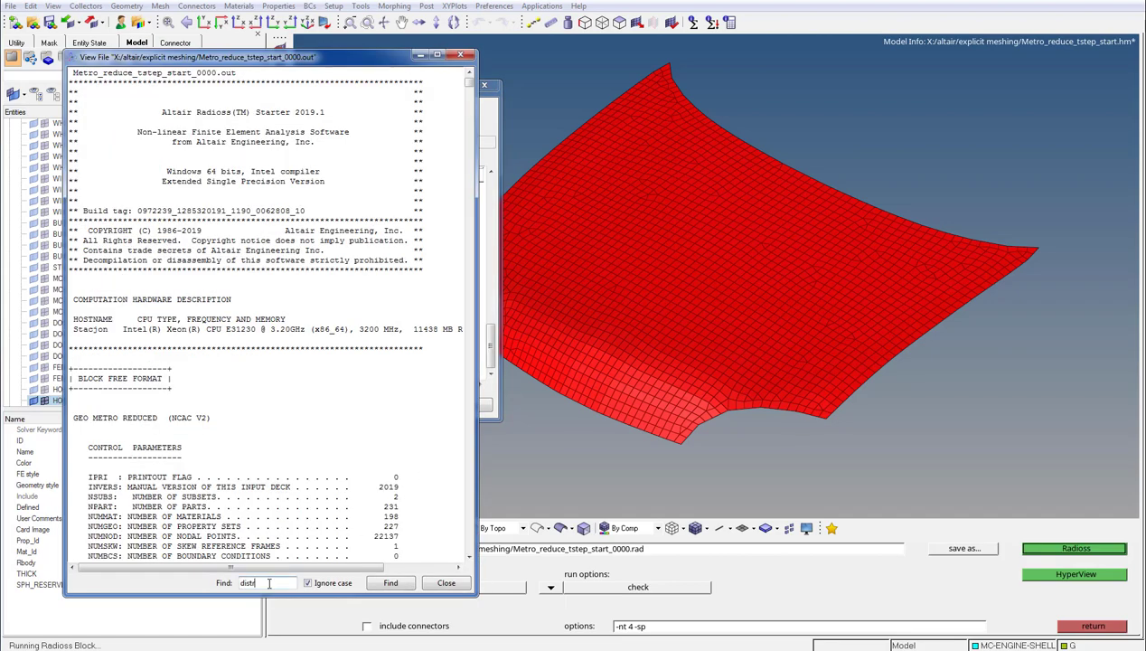
{"action": "left_click", "coordinate": [382, 584]}
{"action": "left_click", "coordinate": [380, 584]}
{"action": "scroll", "coordinate": [347, 499], "scroll_direction": "down", "scroll_amount": 6}
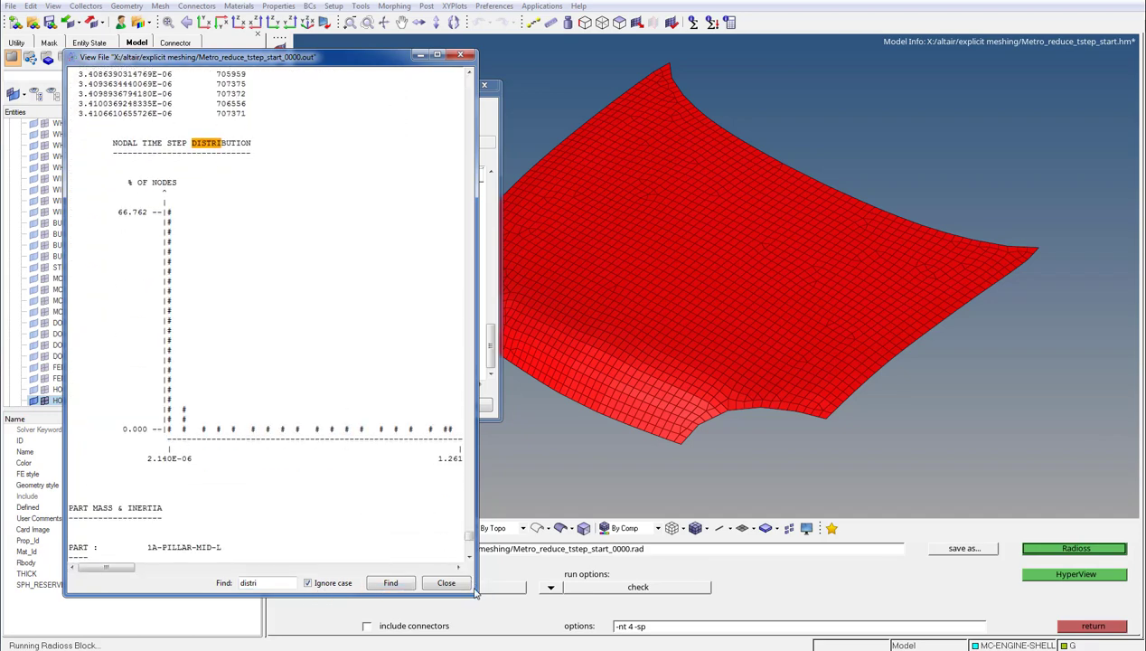
{"action": "left_click_drag", "start_coordinate": [477, 590], "coordinate": [676, 591]}
{"action": "left_click_drag", "start_coordinate": [113, 213], "coordinate": [149, 212]}
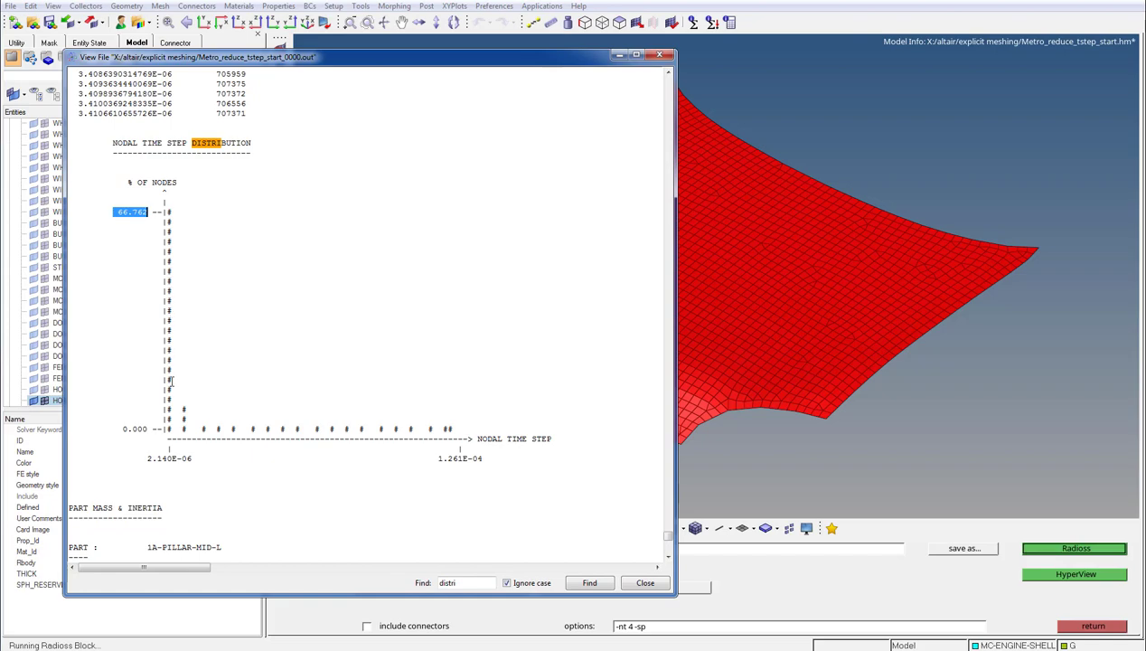
{"action": "left_click", "coordinate": [220, 389]}
Step: Examine the initial added mass estimation for /DT/NODA/CST further on in the output file
{"action": "scroll", "coordinate": [219, 389], "scroll_direction": "down", "scroll_amount": 15}
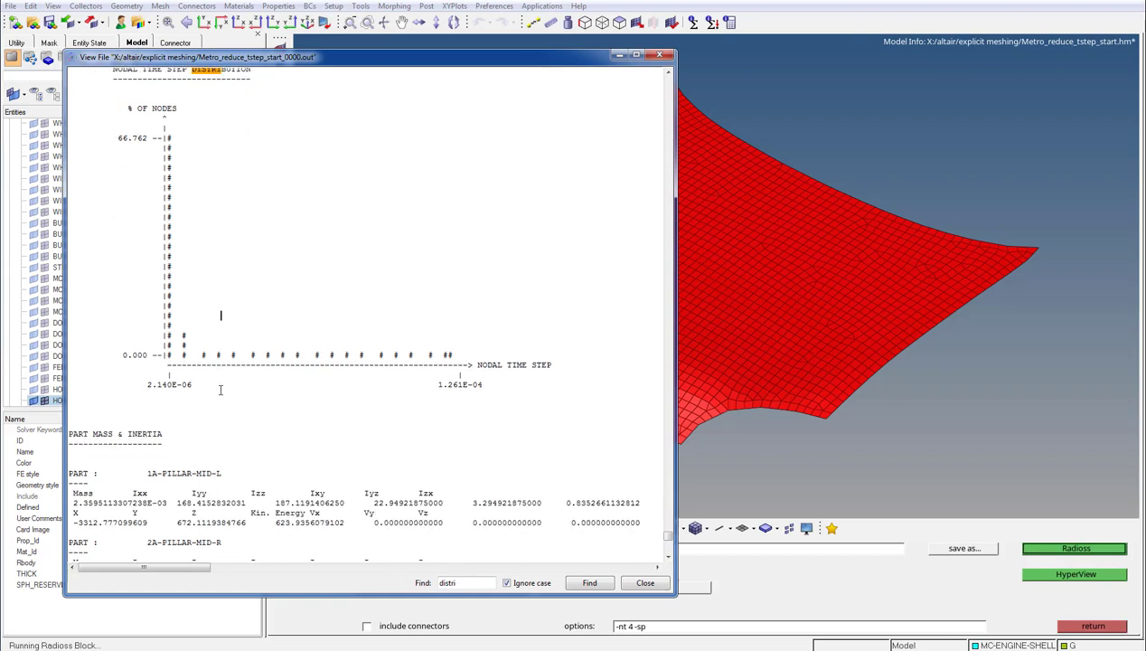
{"action": "scroll", "coordinate": [219, 392], "scroll_direction": "down", "scroll_amount": 15}
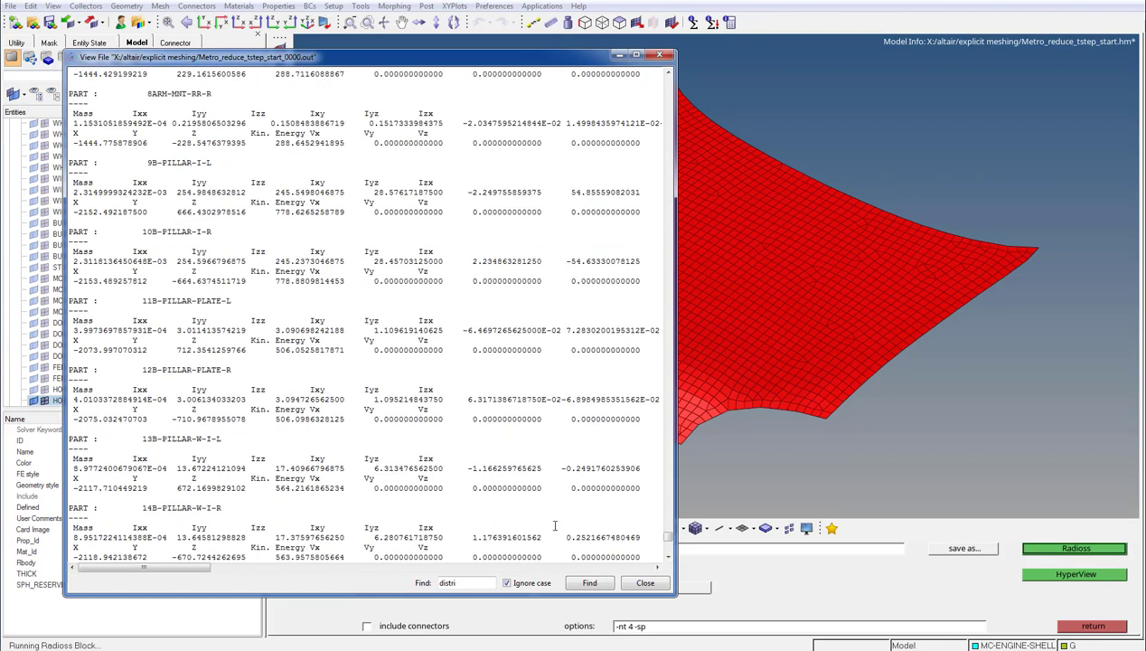
{"action": "scroll", "coordinate": [669, 555], "scroll_direction": "down", "scroll_amount": 20}
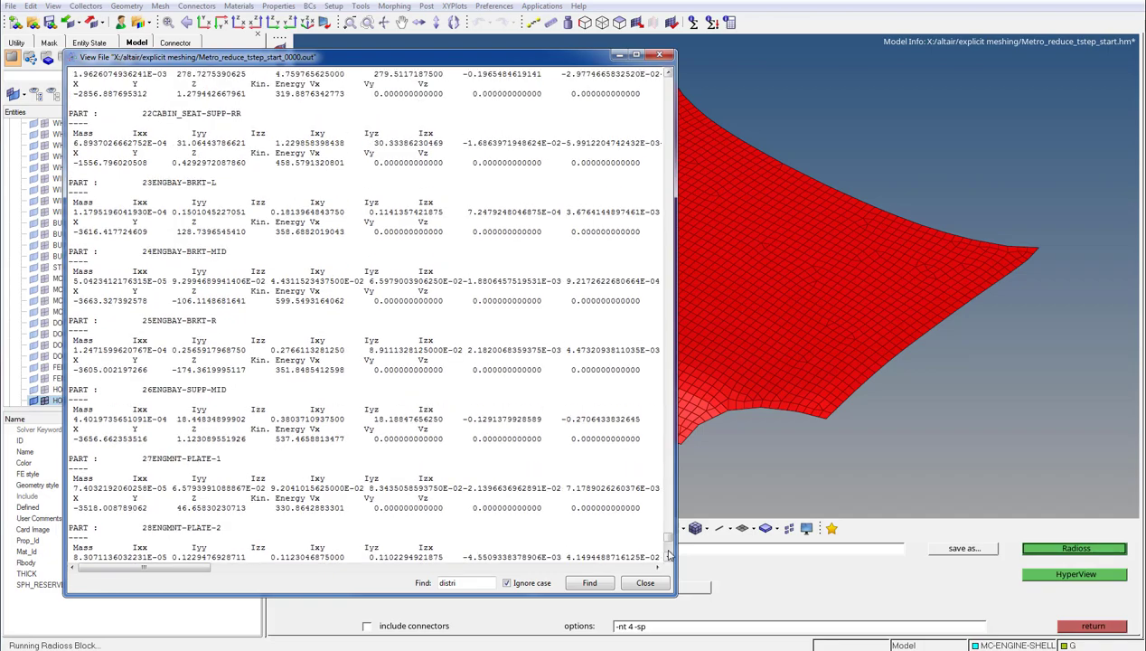
{"action": "scroll", "coordinate": [669, 555], "scroll_direction": "down", "scroll_amount": 20}
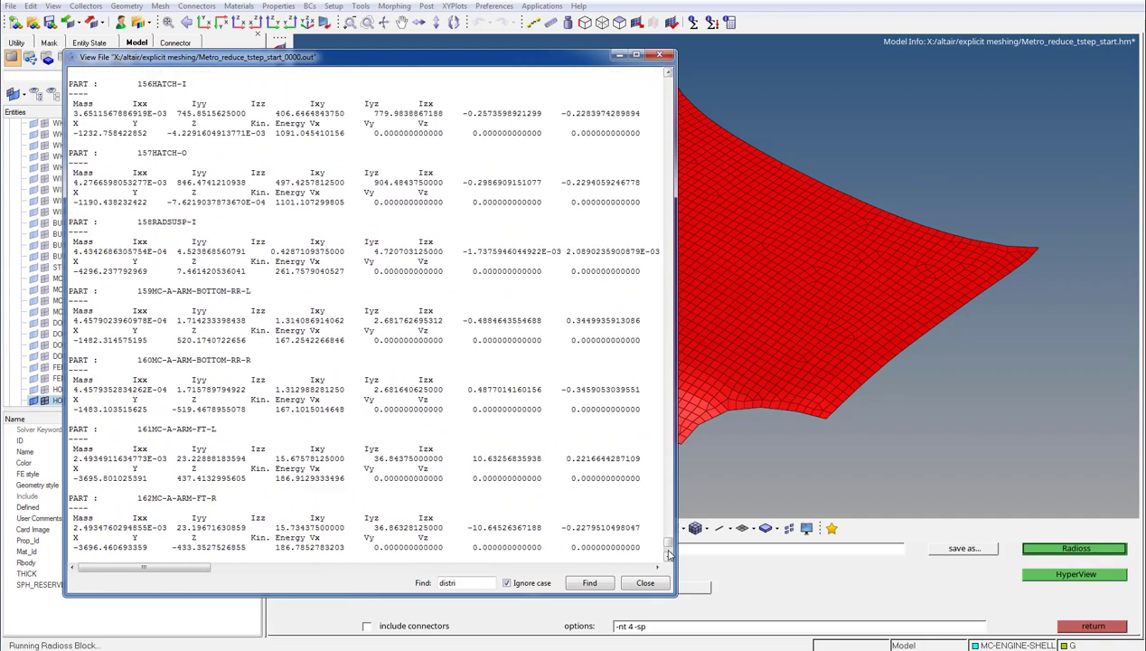
{"action": "scroll", "coordinate": [669, 555], "scroll_direction": "down", "scroll_amount": 20}
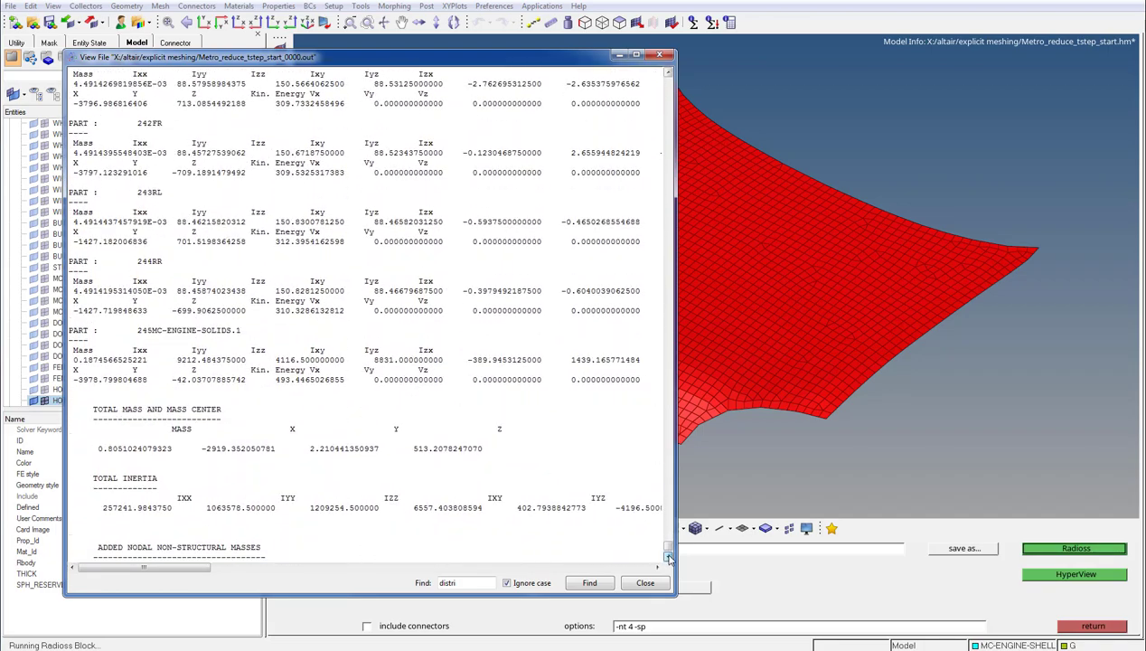
{"action": "scroll", "coordinate": [669, 558], "scroll_direction": "down", "scroll_amount": 20}
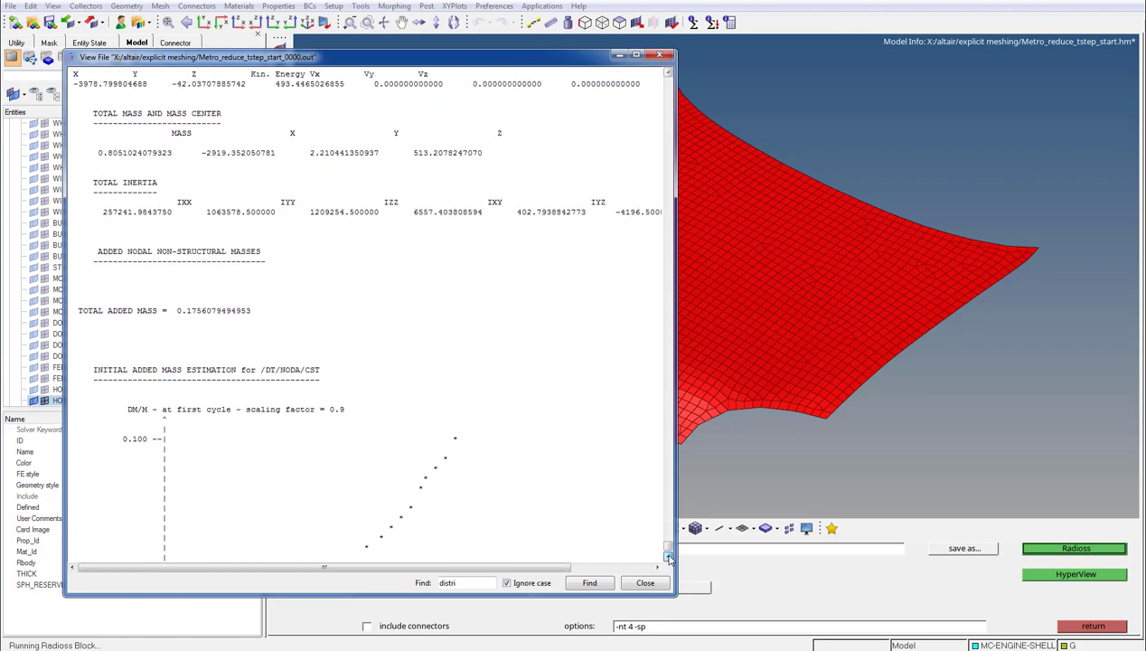
{"action": "scroll", "coordinate": [669, 558], "scroll_direction": "down", "scroll_amount": 6}
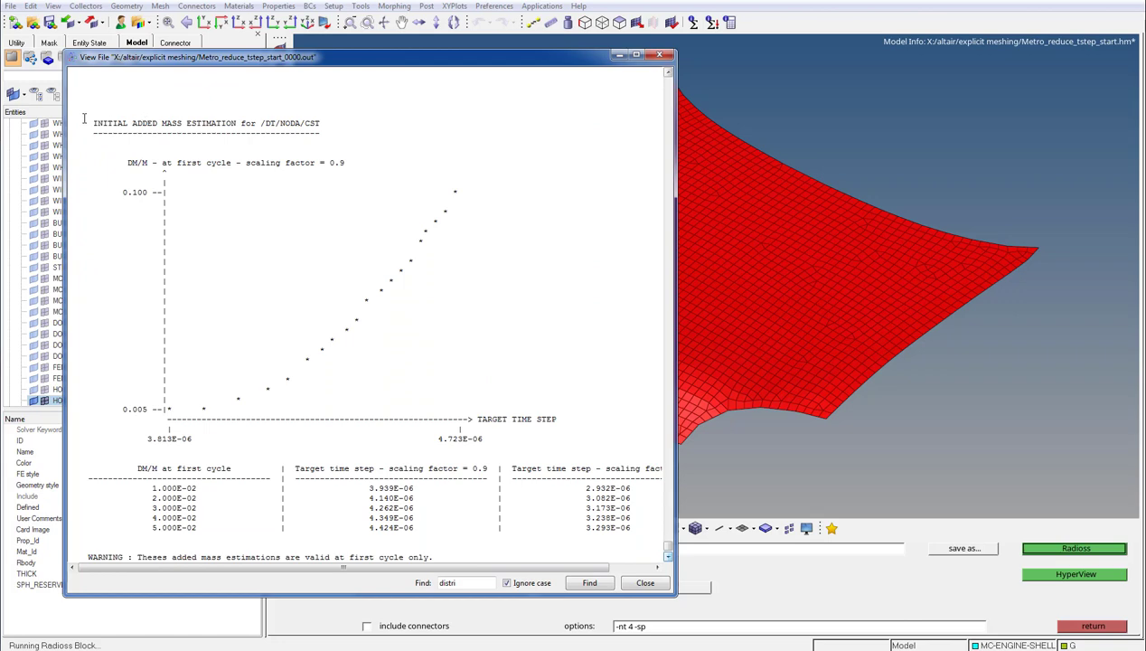
Step: Check the target time steps at scaling factor 0.9 for the 1.000E-02 and 2.000E-02 DM/M rows, and close the output file
{"action": "left_click_drag", "start_coordinate": [83, 118], "coordinate": [323, 132]}
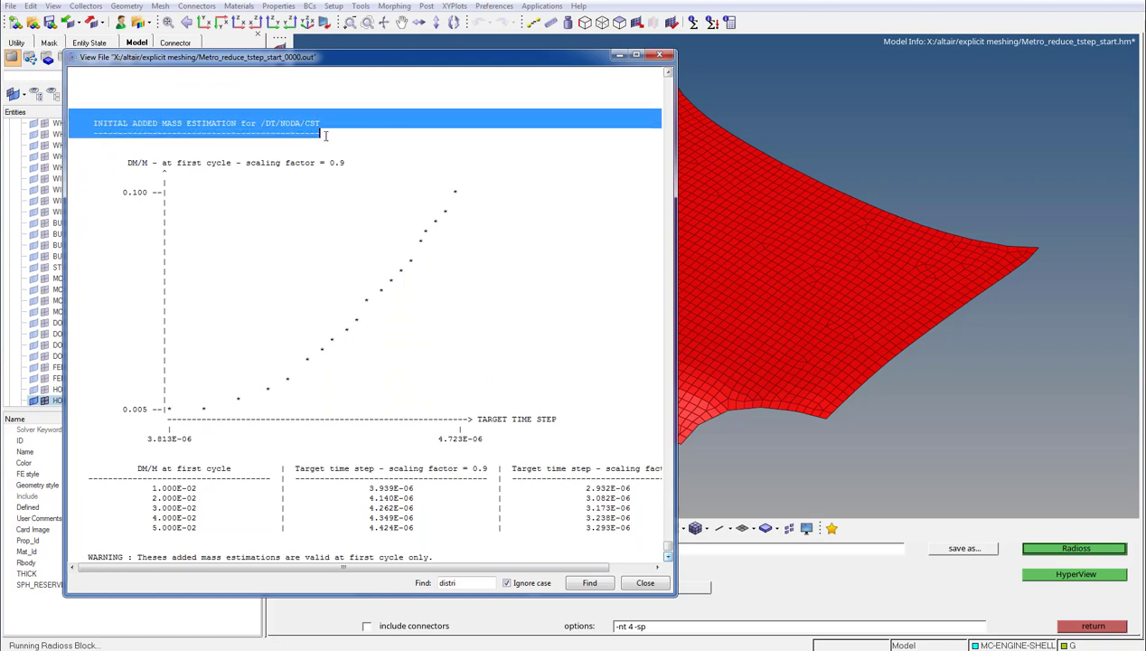
{"action": "left_click", "coordinate": [260, 160]}
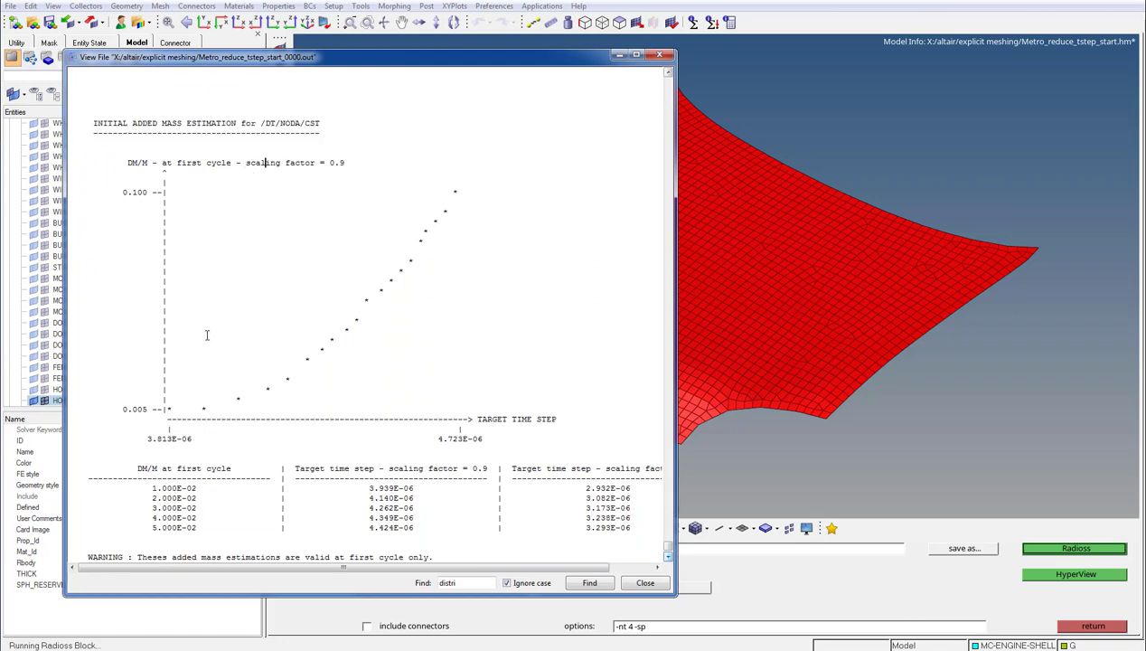
{"action": "left_click_drag", "start_coordinate": [151, 487], "coordinate": [197, 498]}
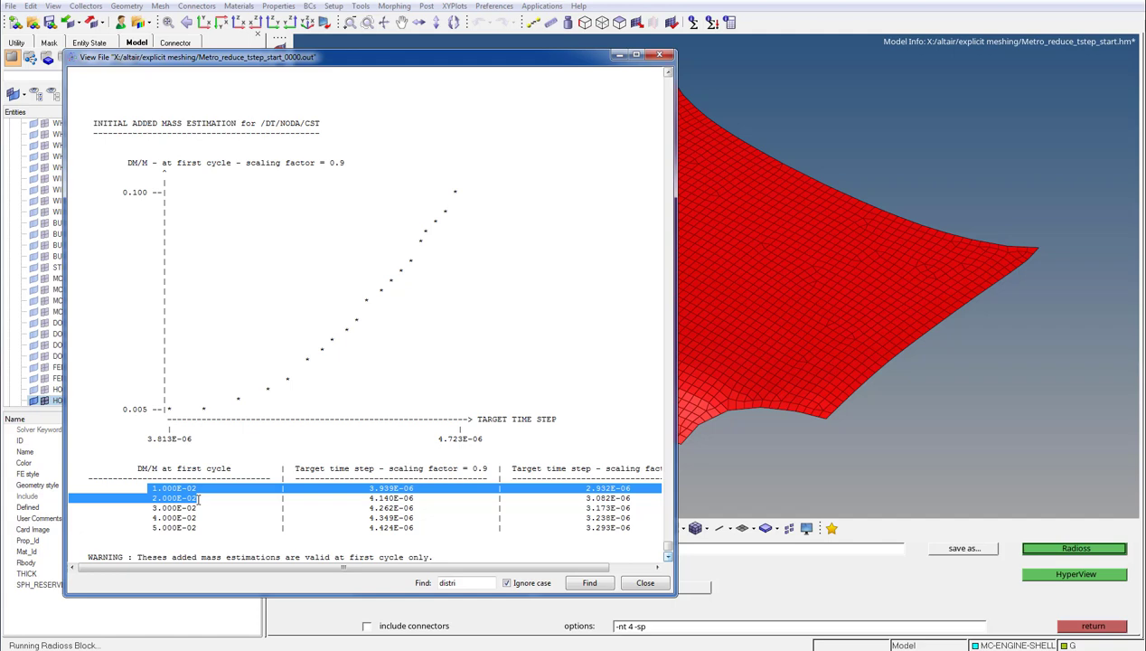
{"action": "left_click_drag", "start_coordinate": [197, 498], "coordinate": [367, 488]}
{"action": "left_click", "coordinate": [374, 496]}
{"action": "double_click", "coordinate": [376, 496]}
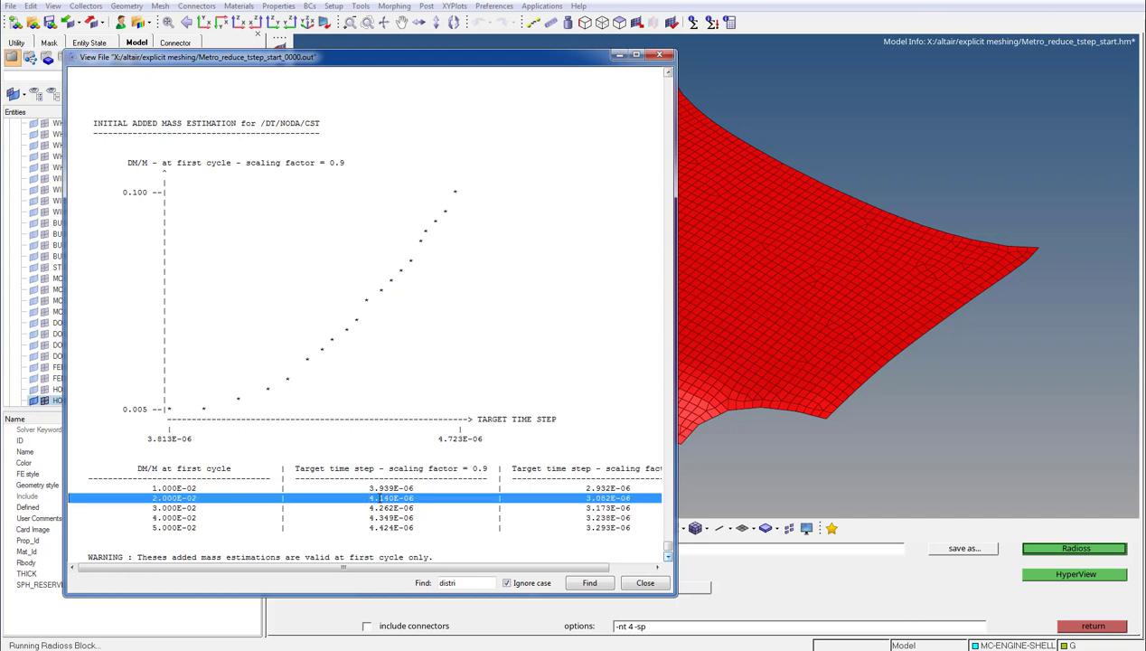
{"action": "left_click", "coordinate": [379, 497]}
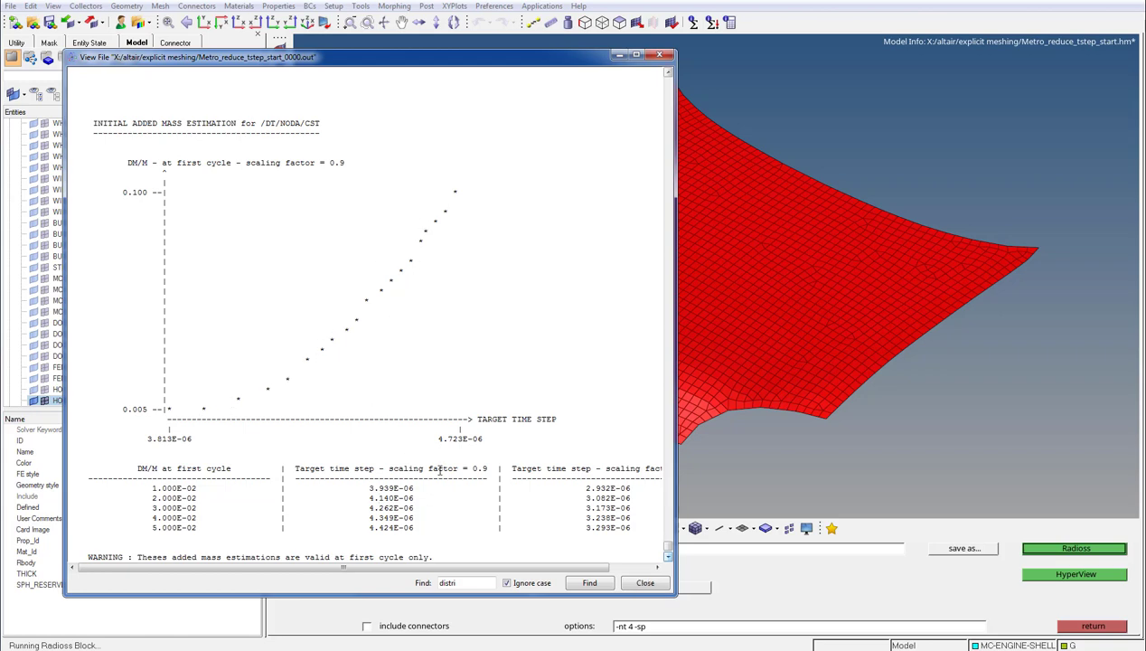
{"action": "left_click", "coordinate": [640, 582]}
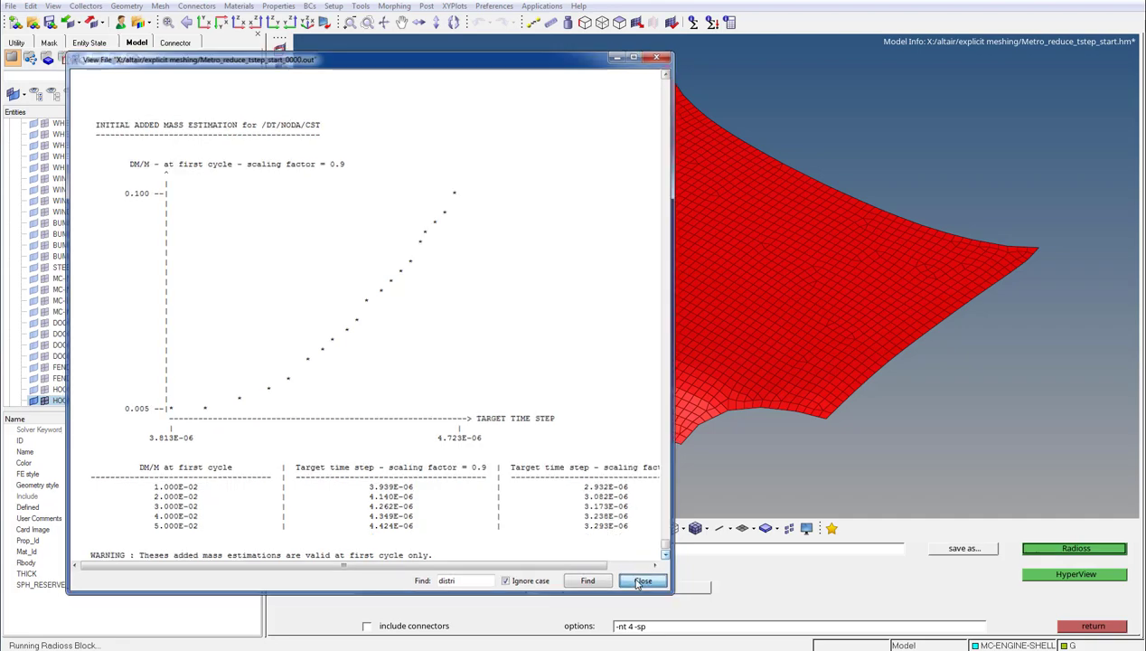